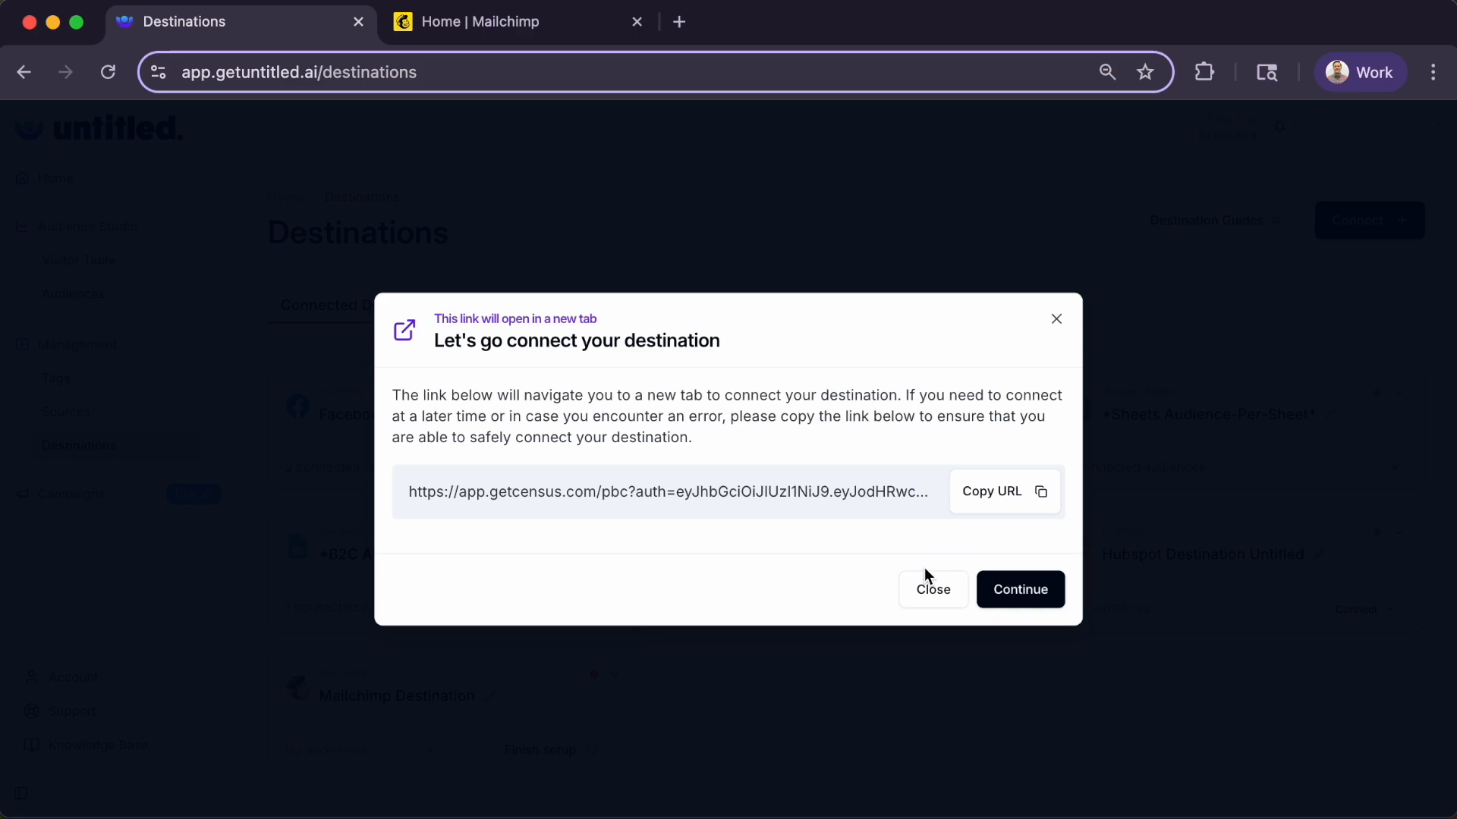
Connect Mailchimp as a destination by continuing through Census, allowing Census access to the Mailchimp account and finishing the connection test.
left_click(1051, 594)
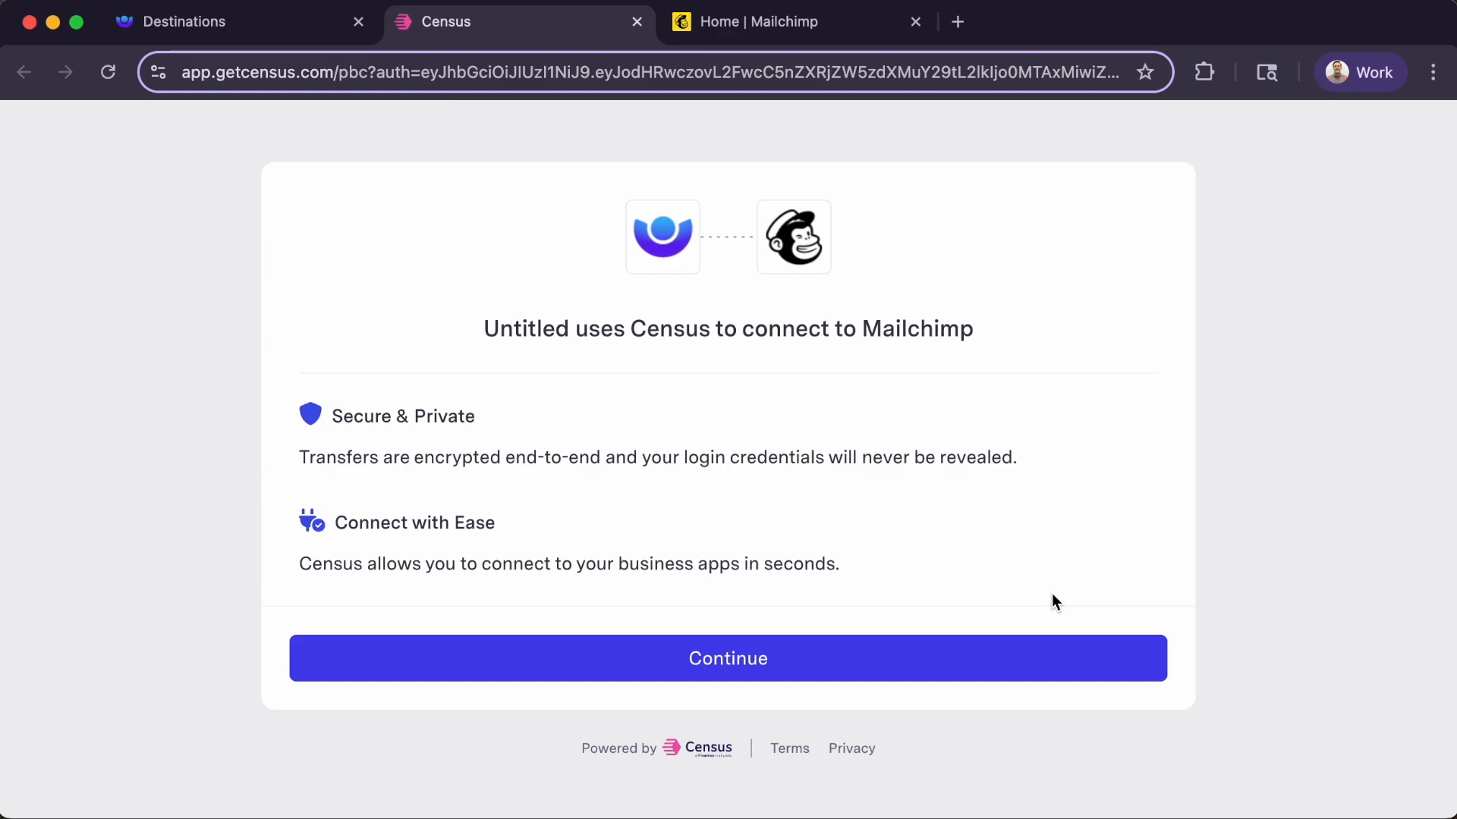
left_click(861, 666)
left_click(829, 590)
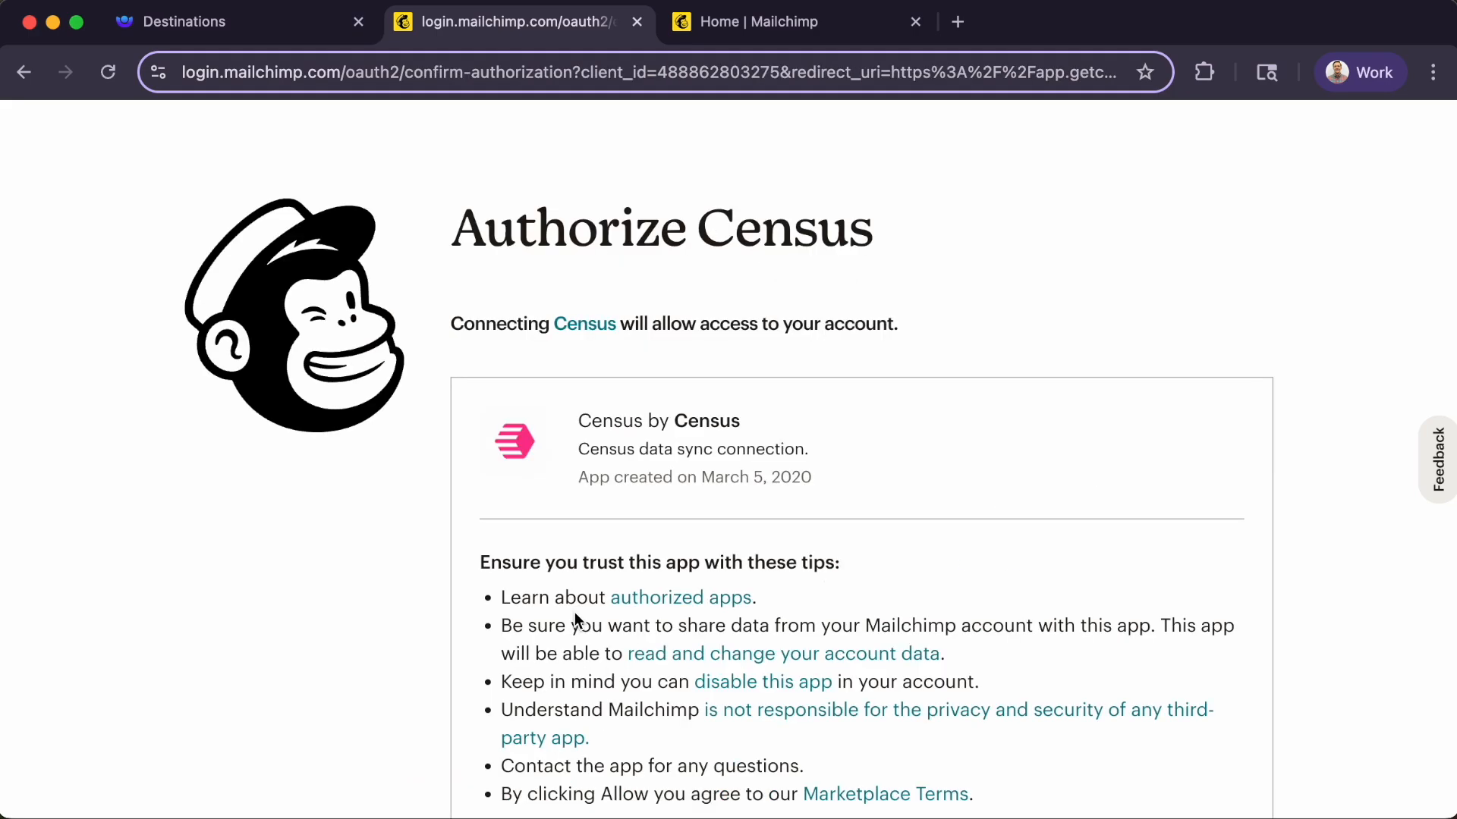
scroll(575, 618, "down", 3)
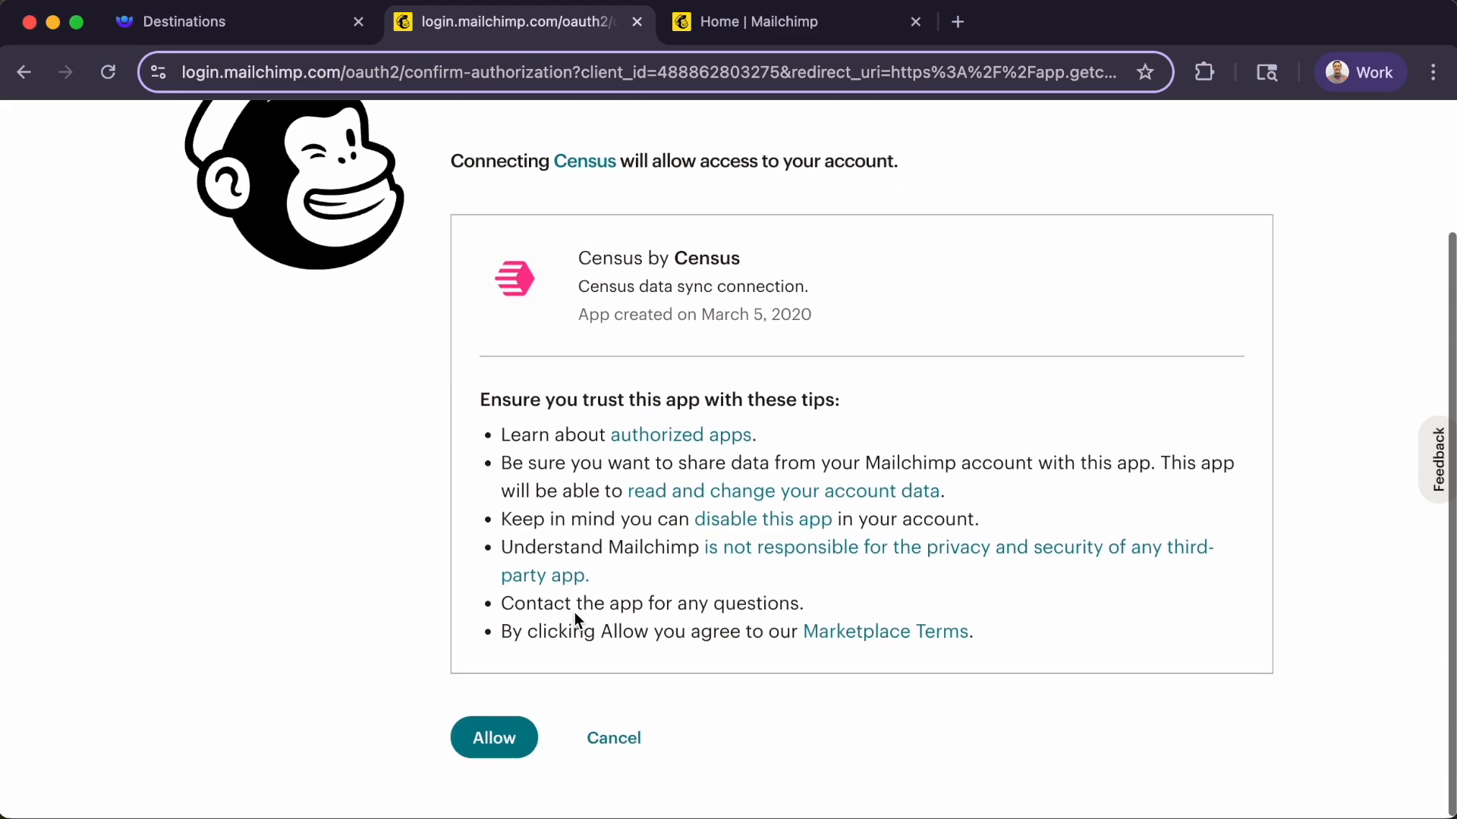
left_click(522, 748)
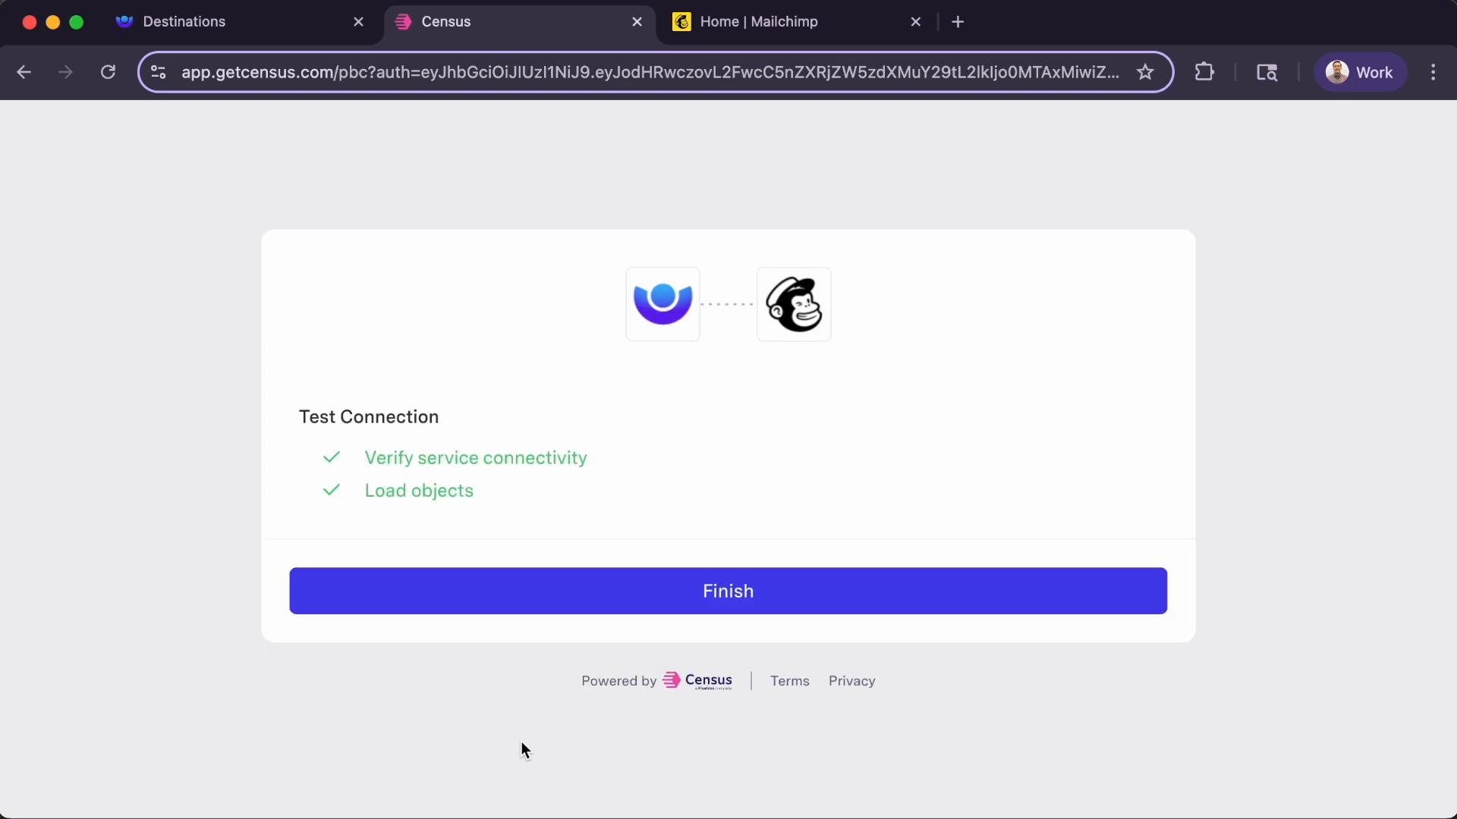
left_click(638, 599)
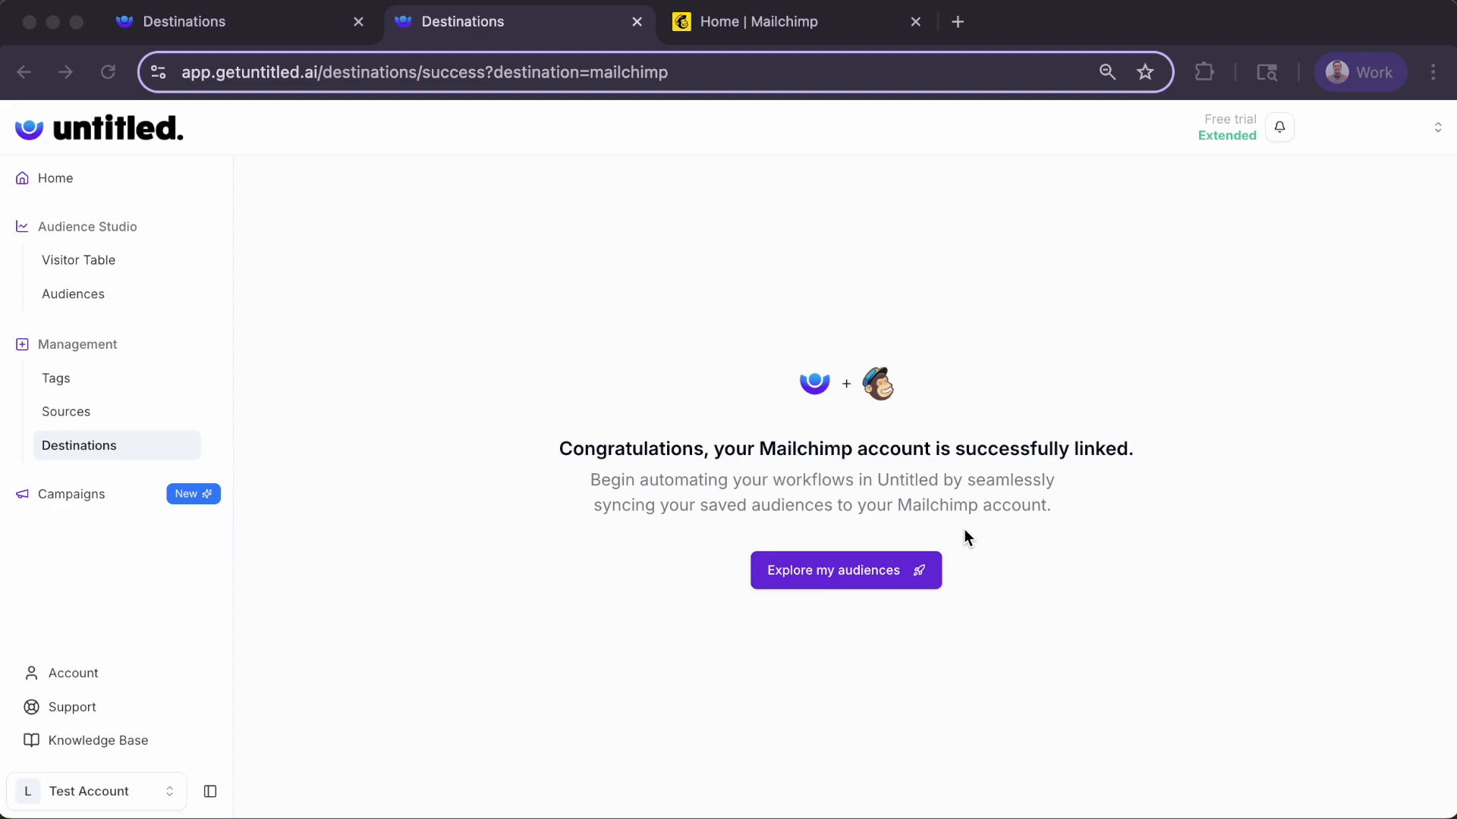
Copy the name of the "Visitors to /products" audience from the audience library.
left_click(114, 296)
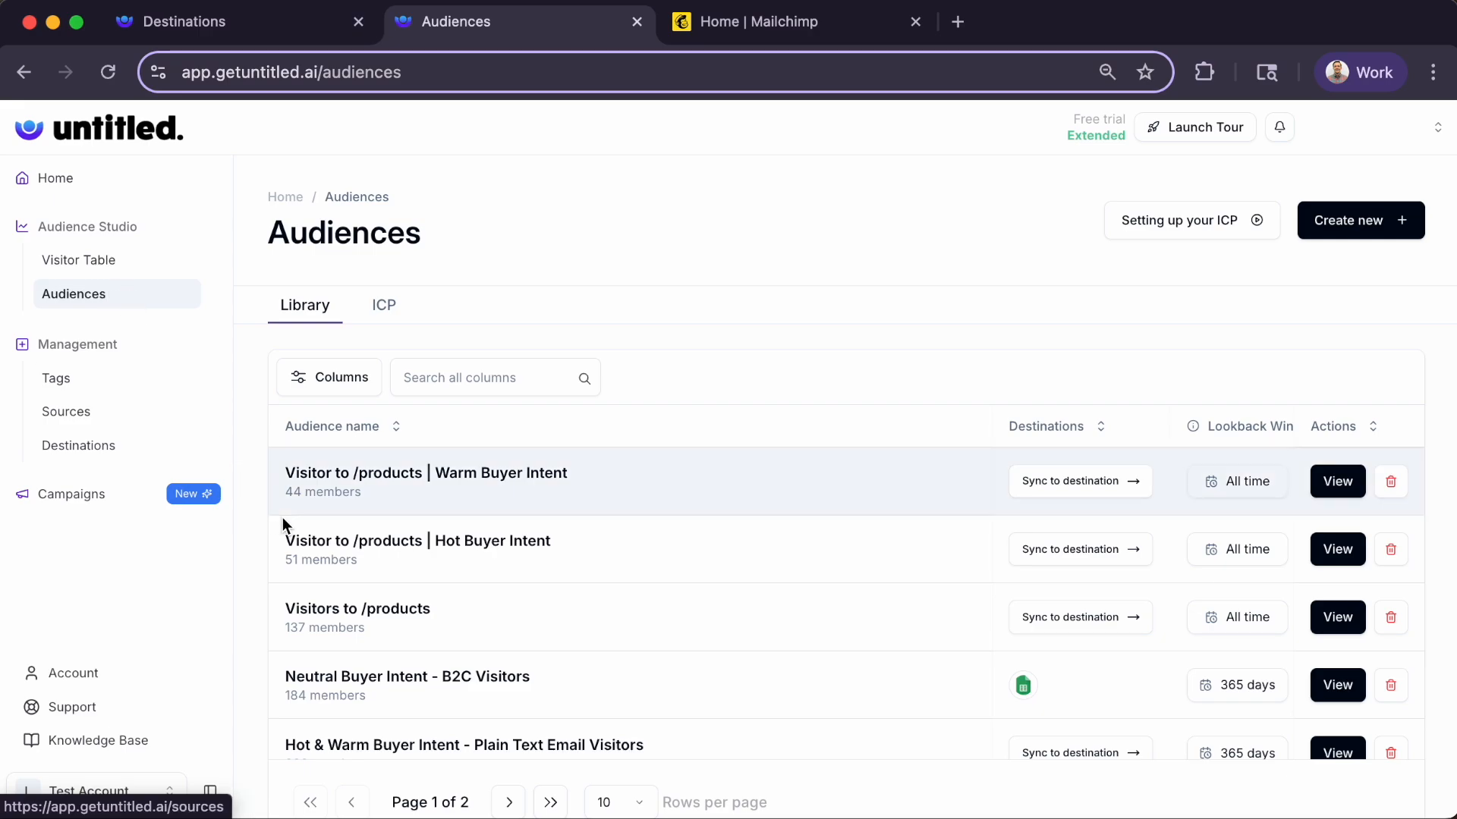
left_click_drag(434, 616, 286, 608)
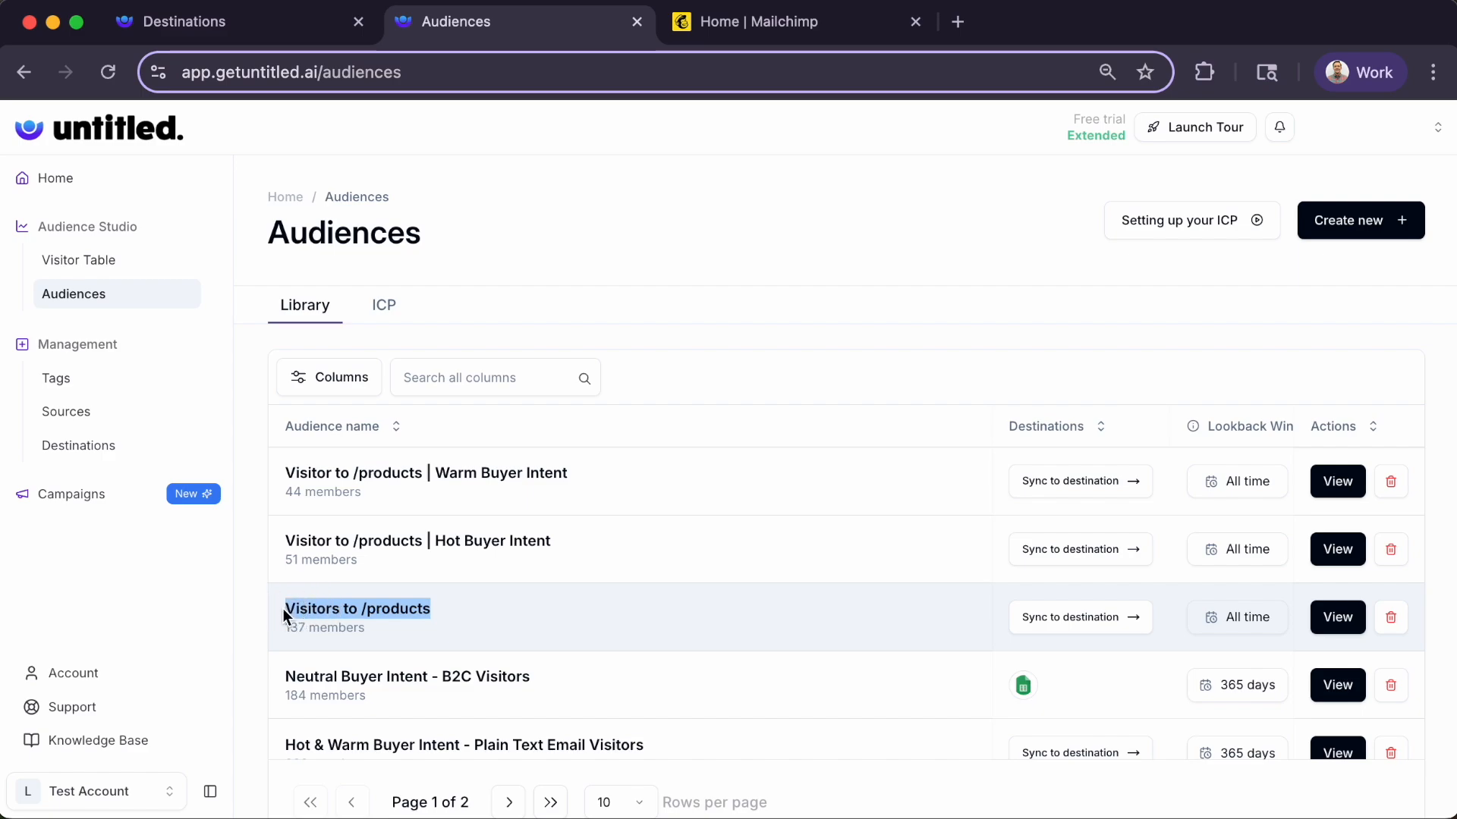
right_click(292, 612)
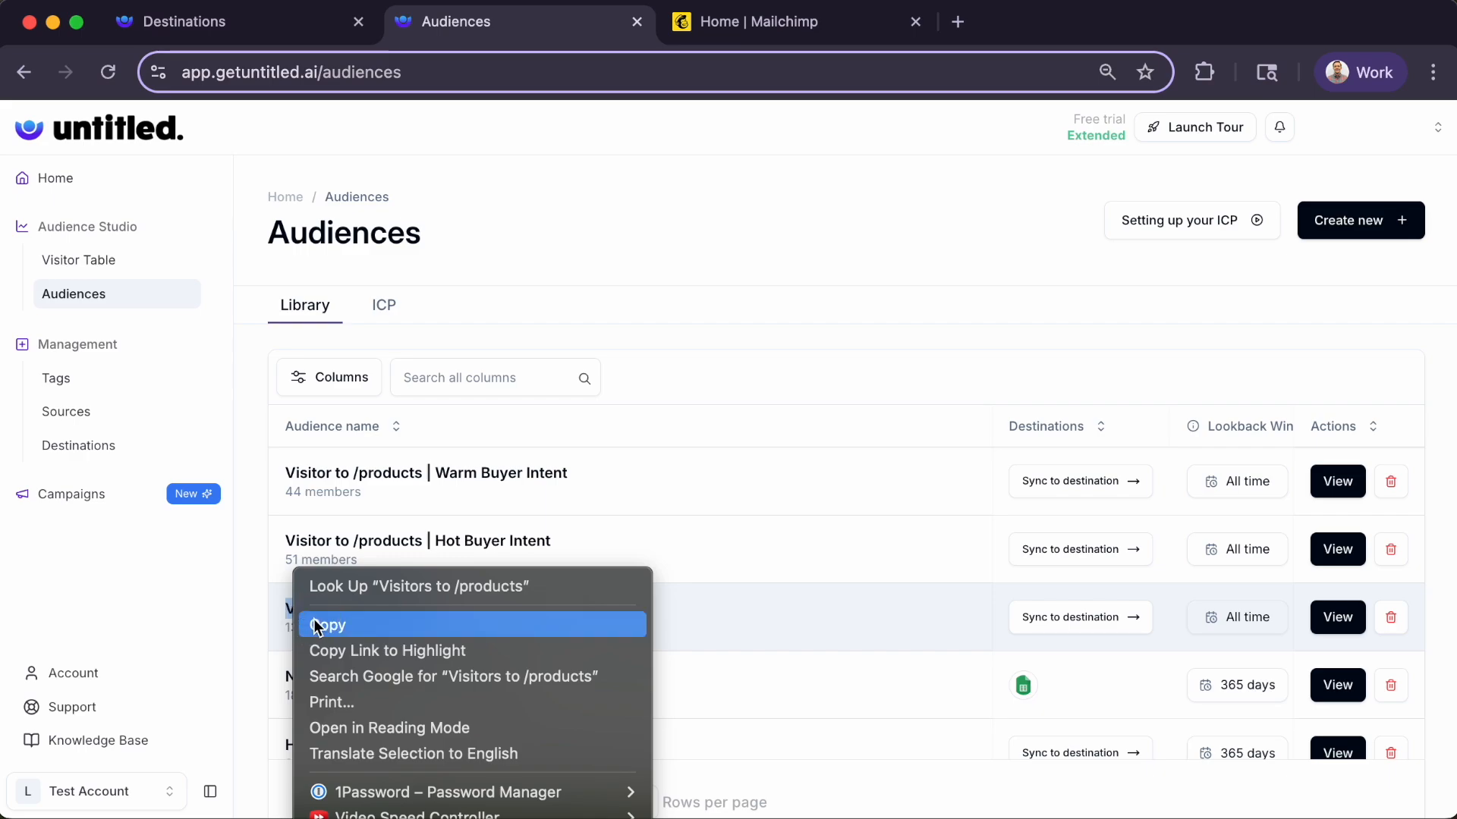
left_click(307, 621)
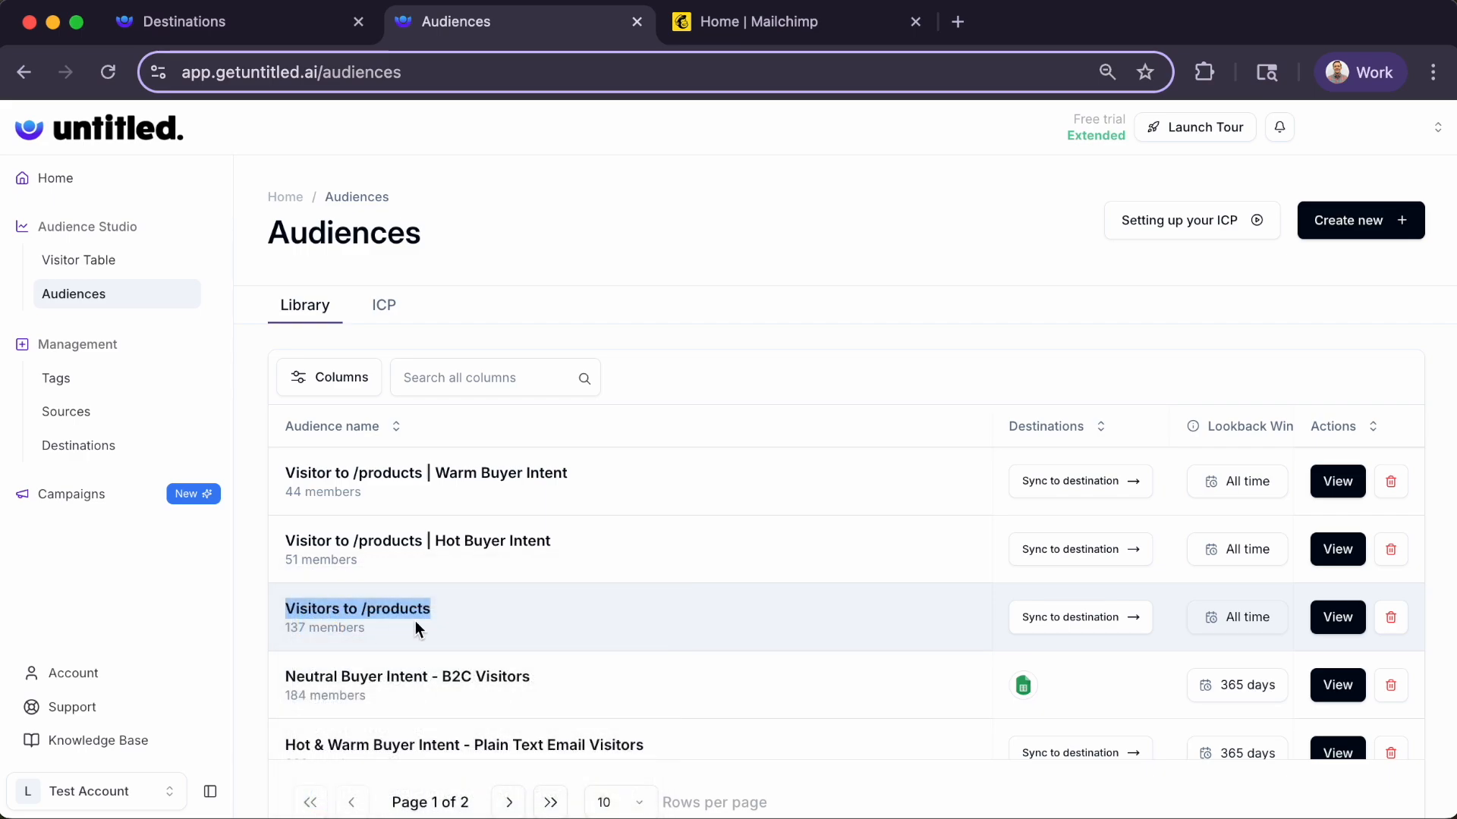
Switch to Mailchimp and start an automation flow from scratch named auto tag Visitors to /products with tag "shopper".
left_click(856, 30)
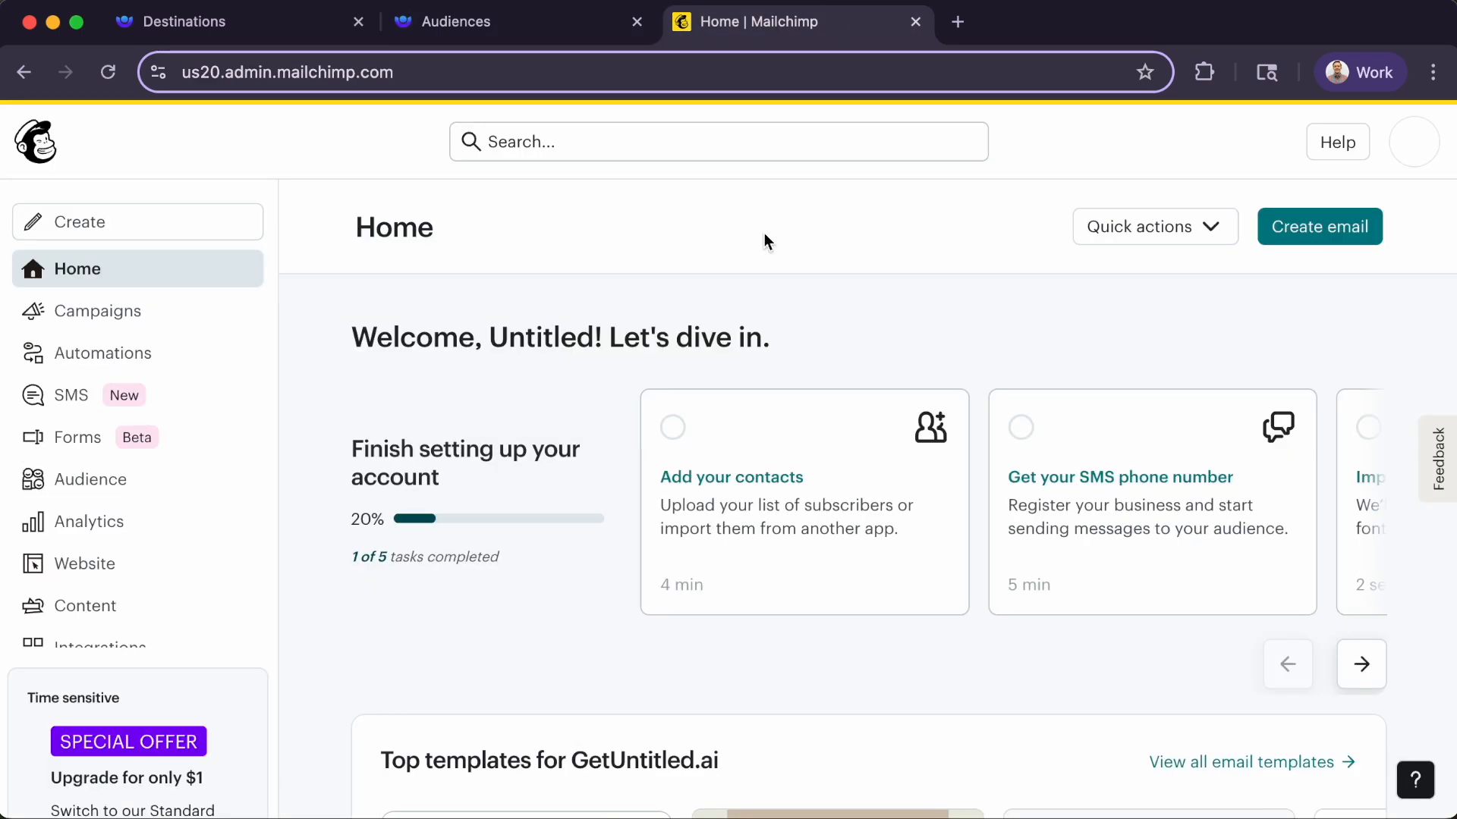
left_click(208, 355)
left_click(209, 397)
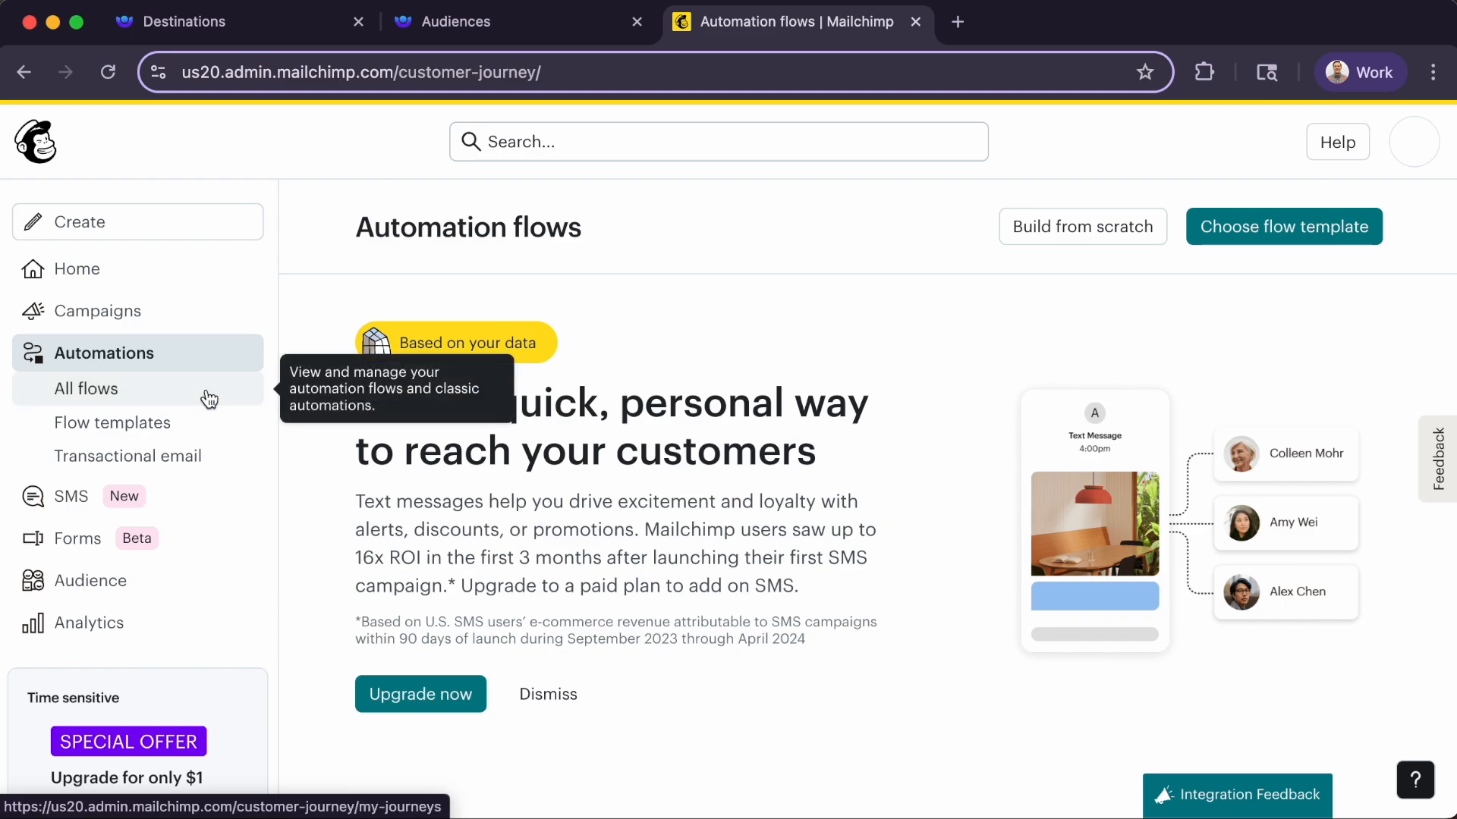
left_click(1080, 216)
left_click(862, 503)
type("auto tag")
right_click(881, 514)
left_click(913, 561)
left_click(867, 514)
left_click(1026, 514)
type("with tag \"shopper\"")
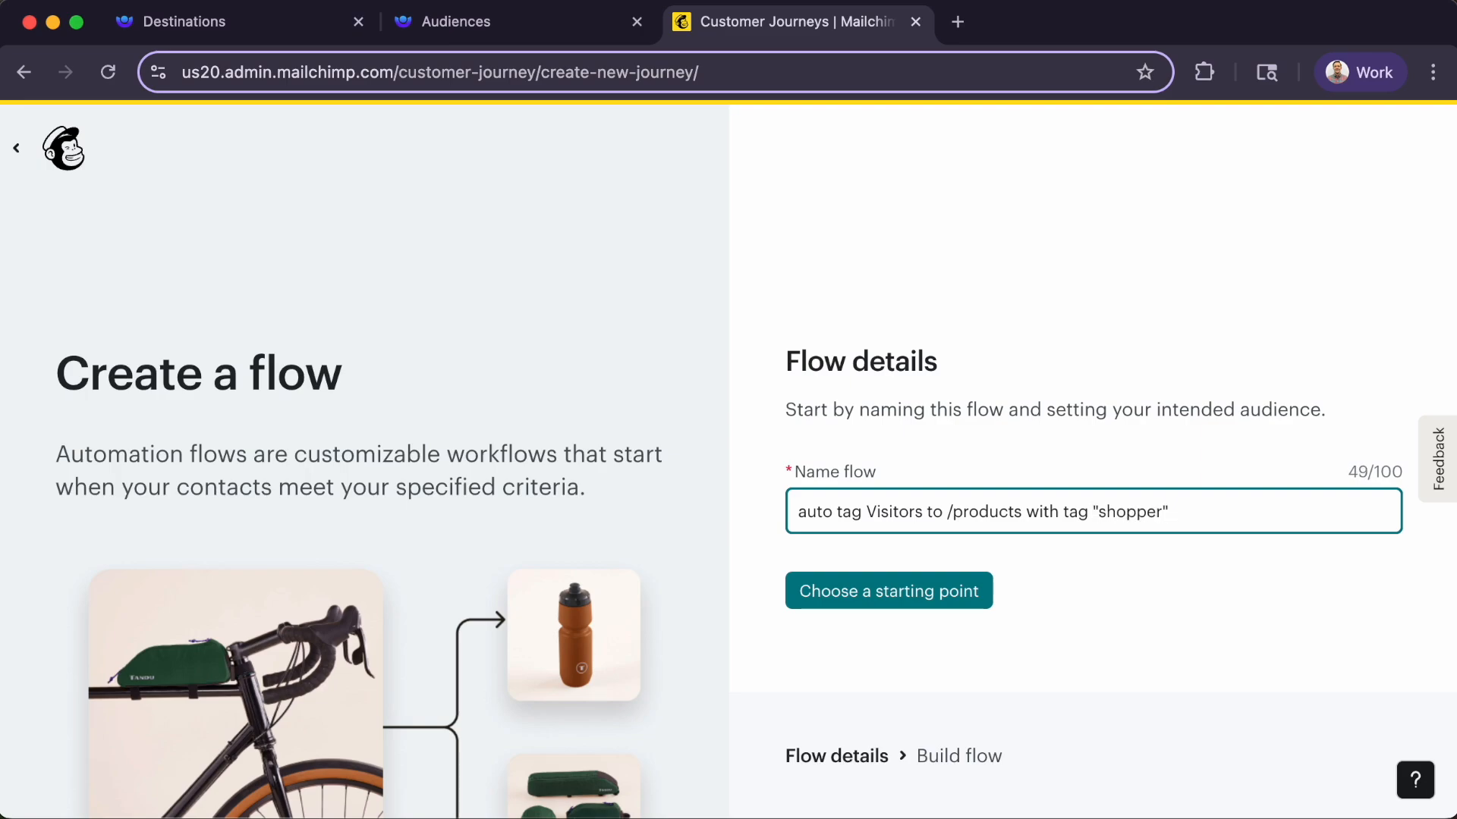
Set the flow's starting point to Tag added with a new tag "Visitors to /products" and save the trigger.
left_click(923, 599)
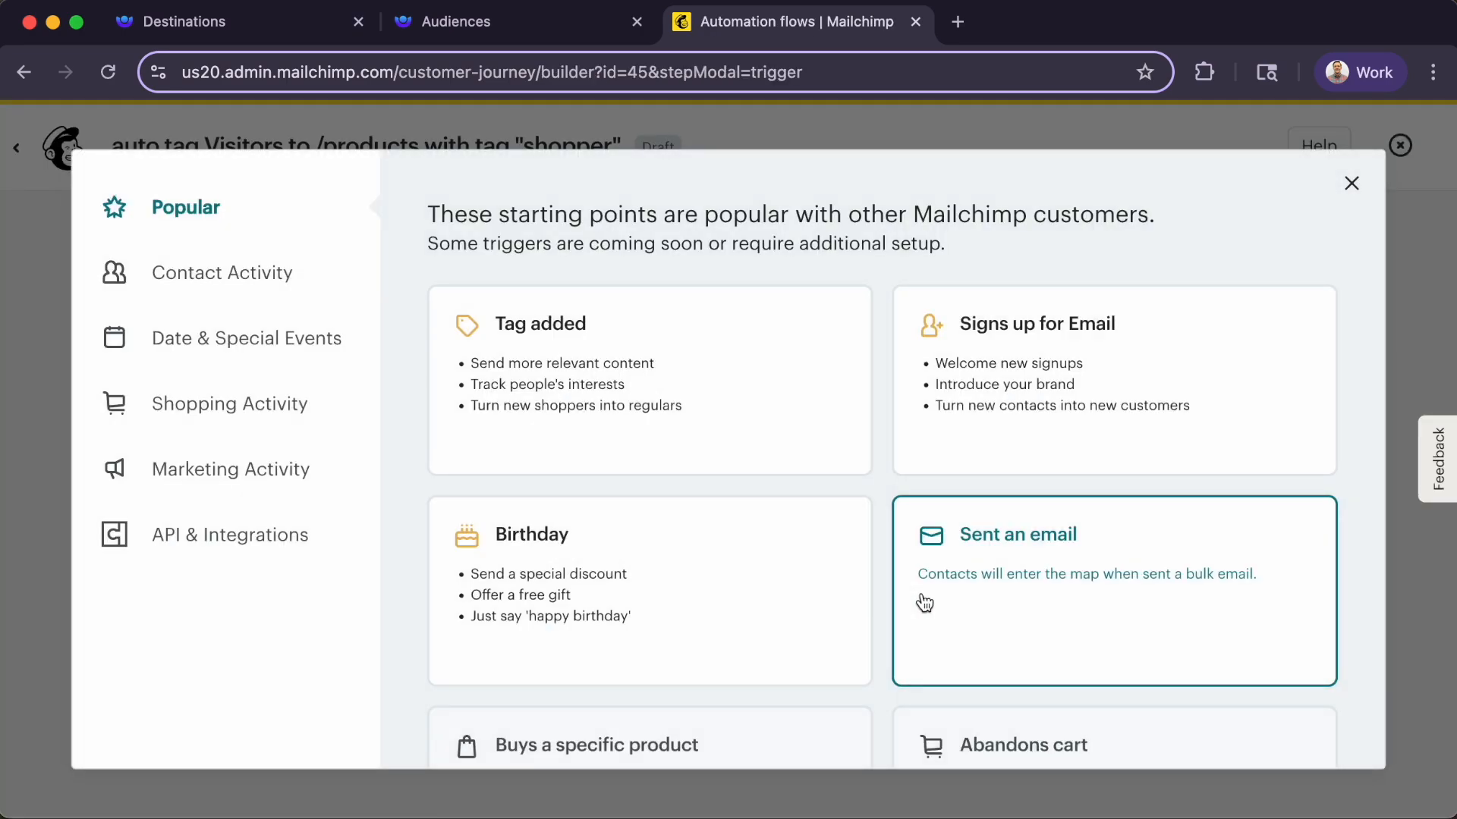
left_click(815, 431)
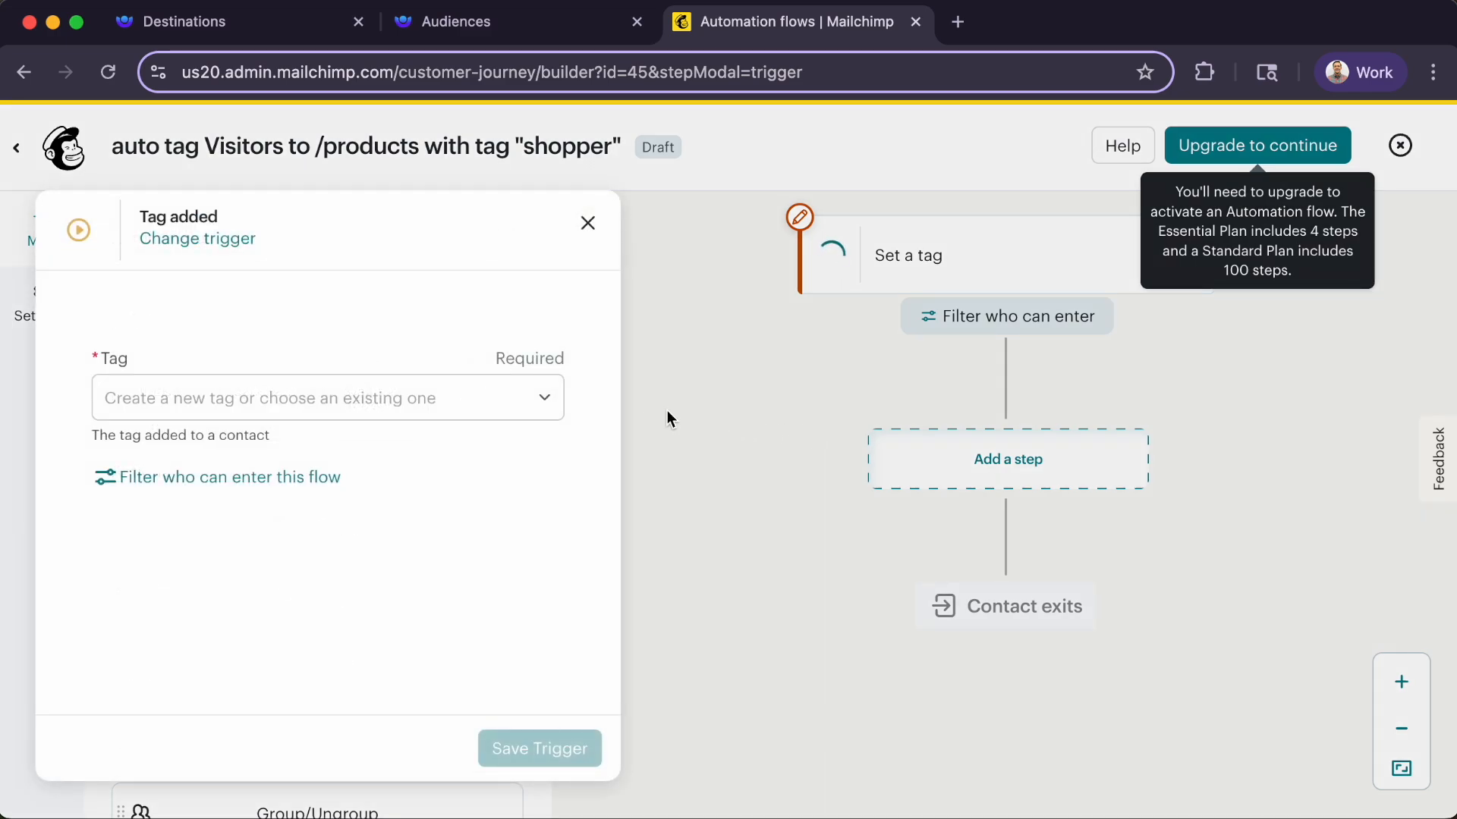
left_click(538, 399)
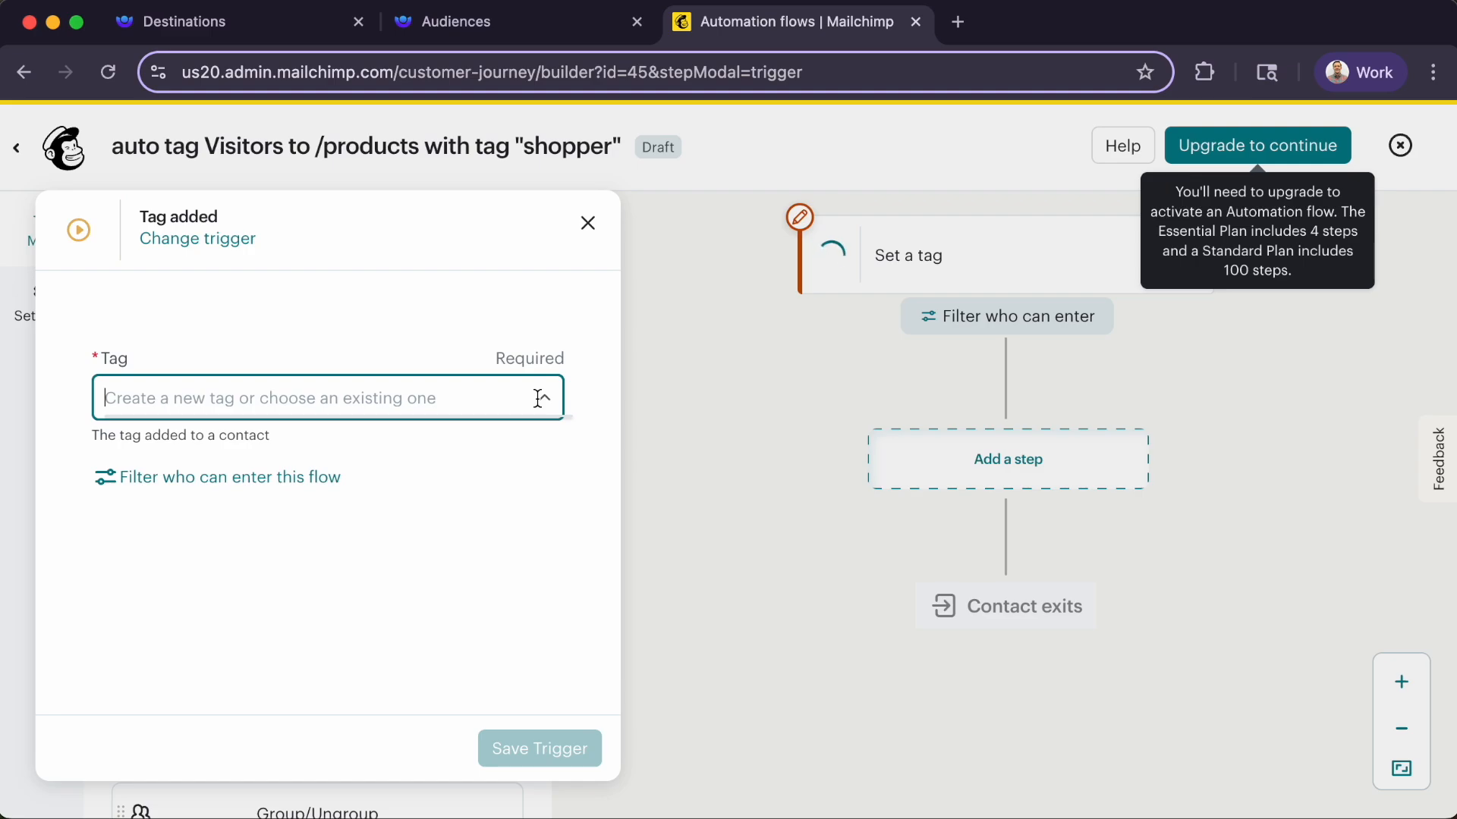
right_click(528, 405)
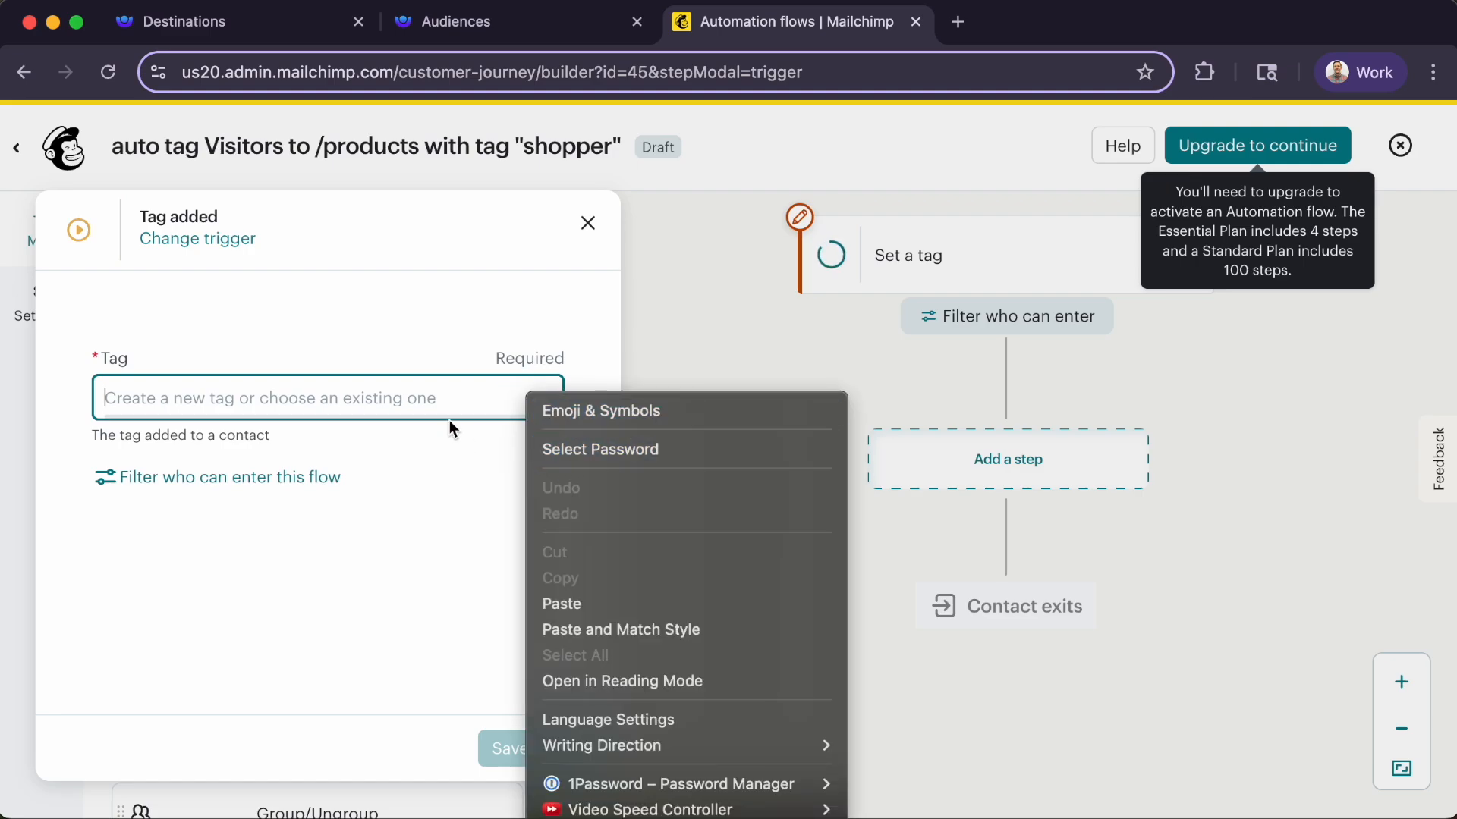
left_click(575, 611)
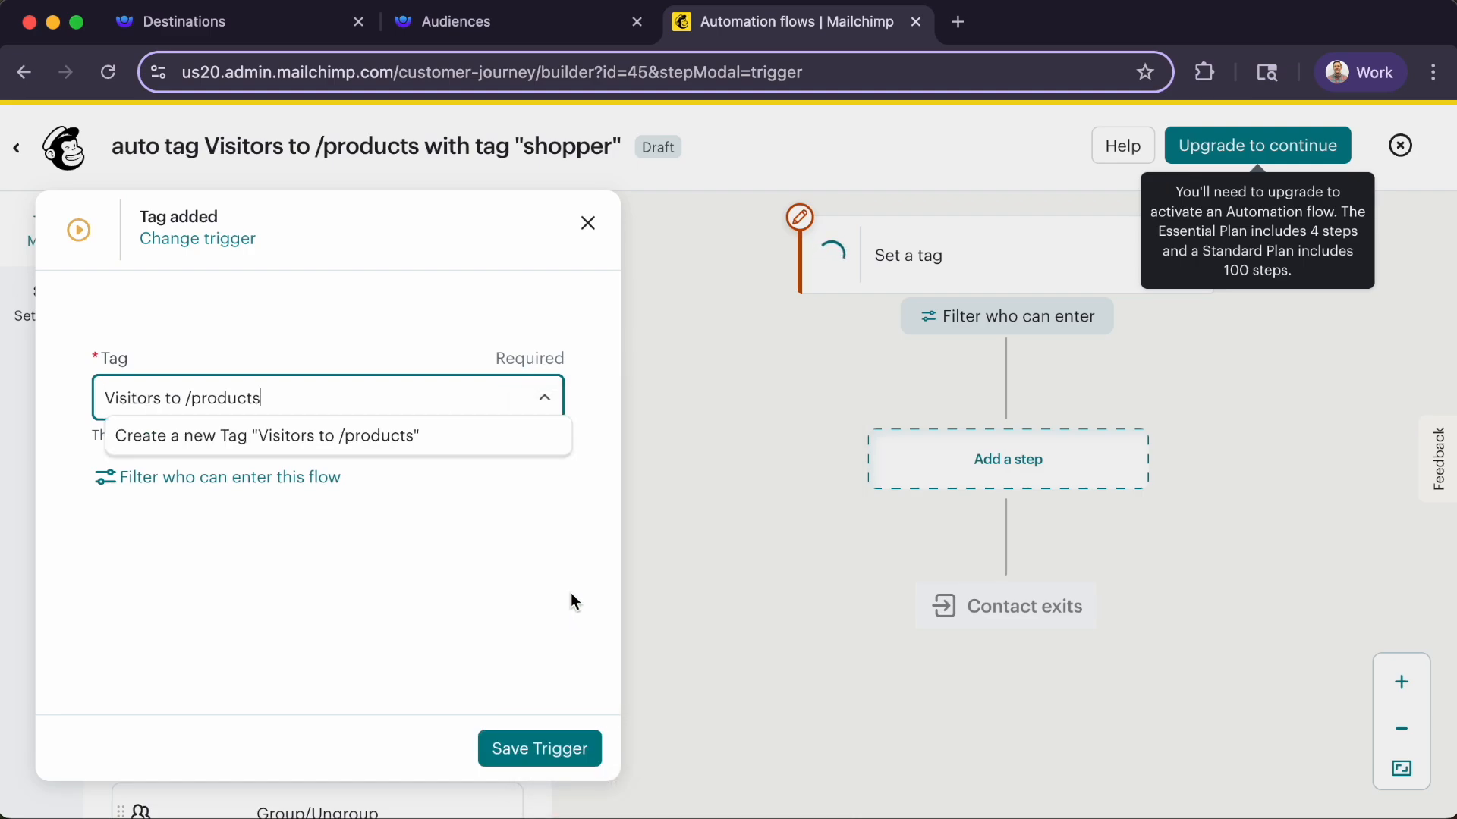
left_click(400, 446)
left_click(537, 755)
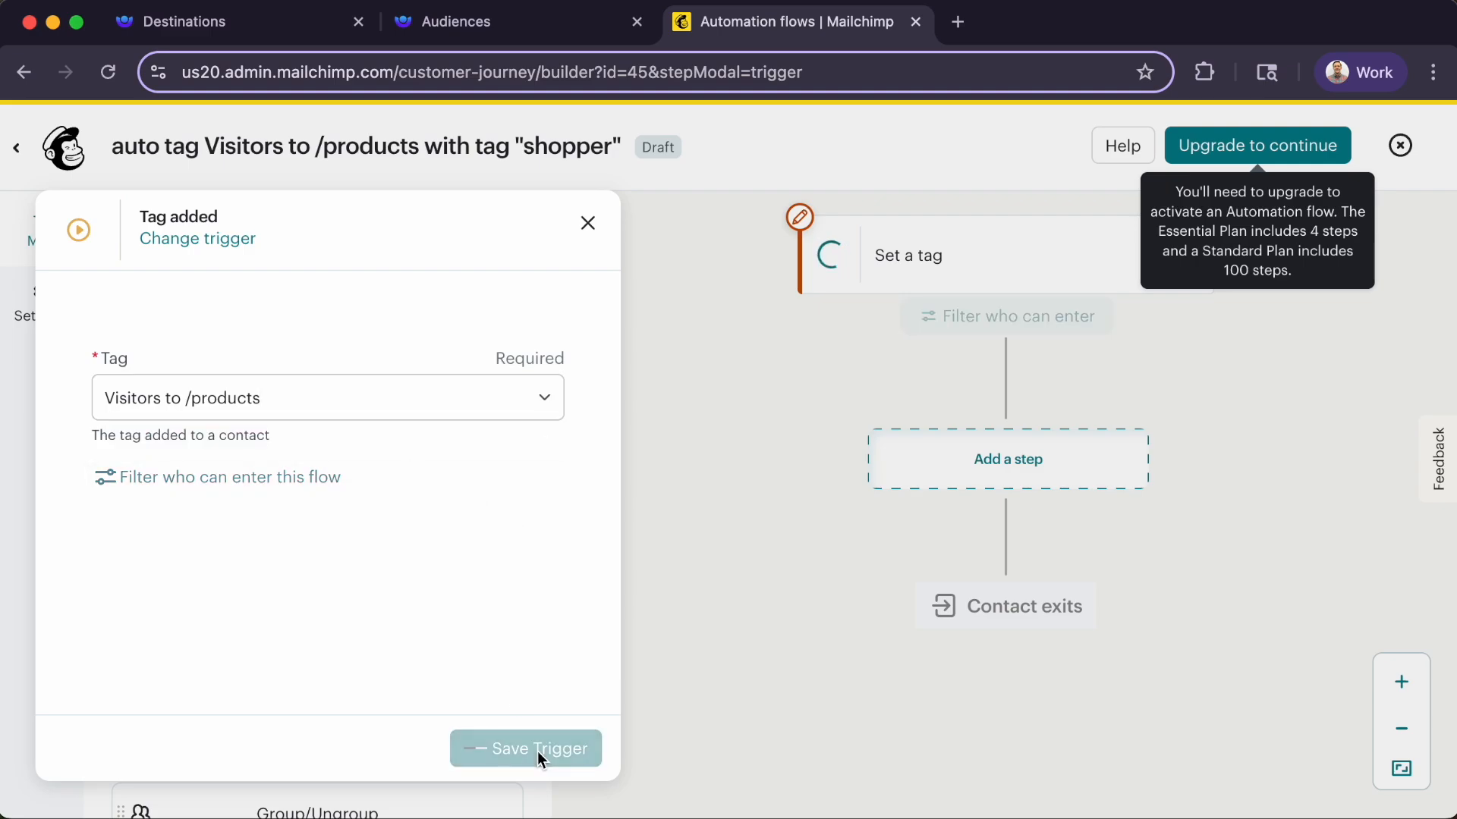
Add a Tag/Untag step to the flow with a new tag "Shopper" and the action Add, and save it.
left_click(951, 479)
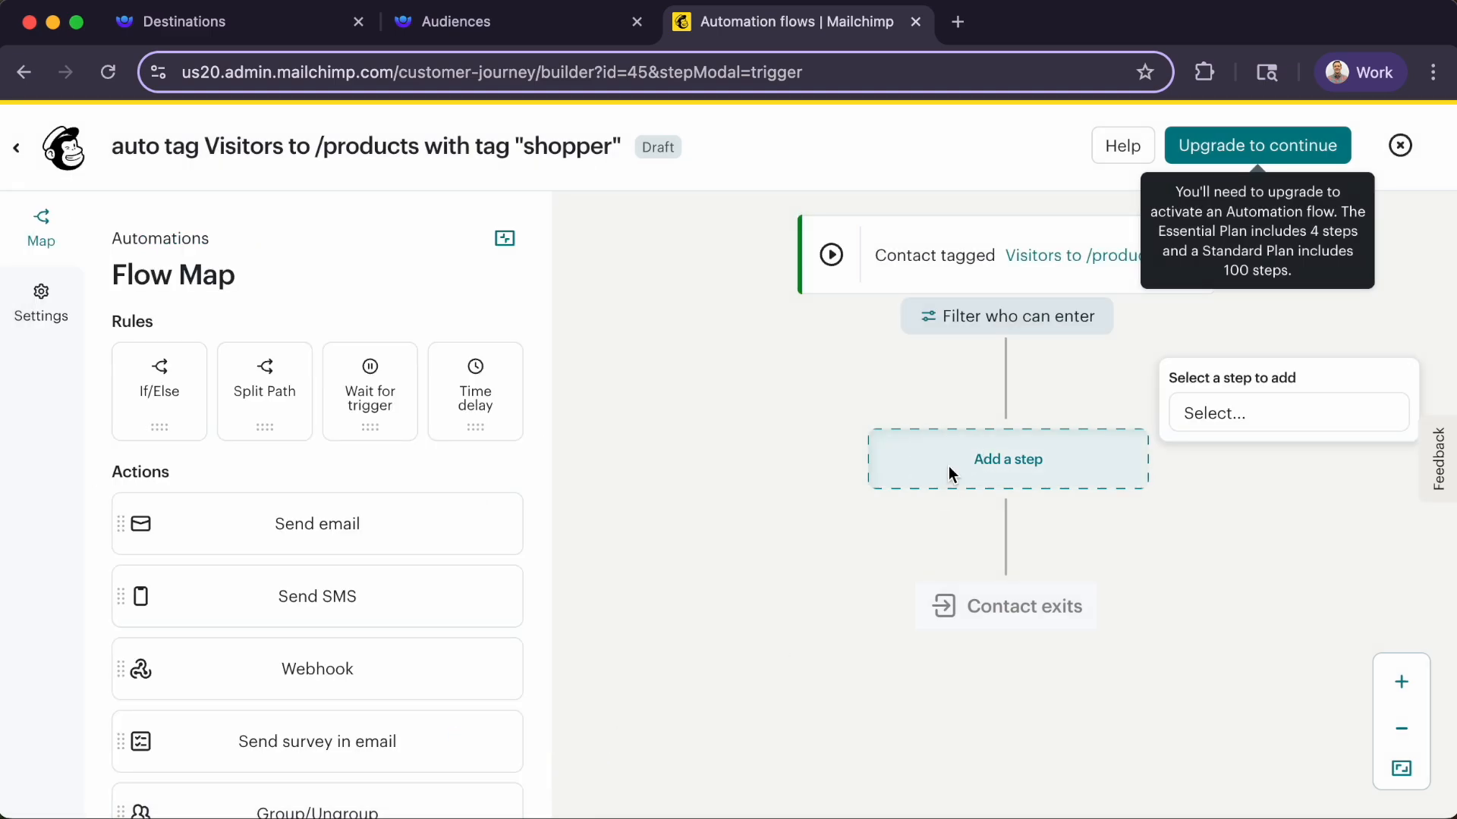
left_click(1266, 421)
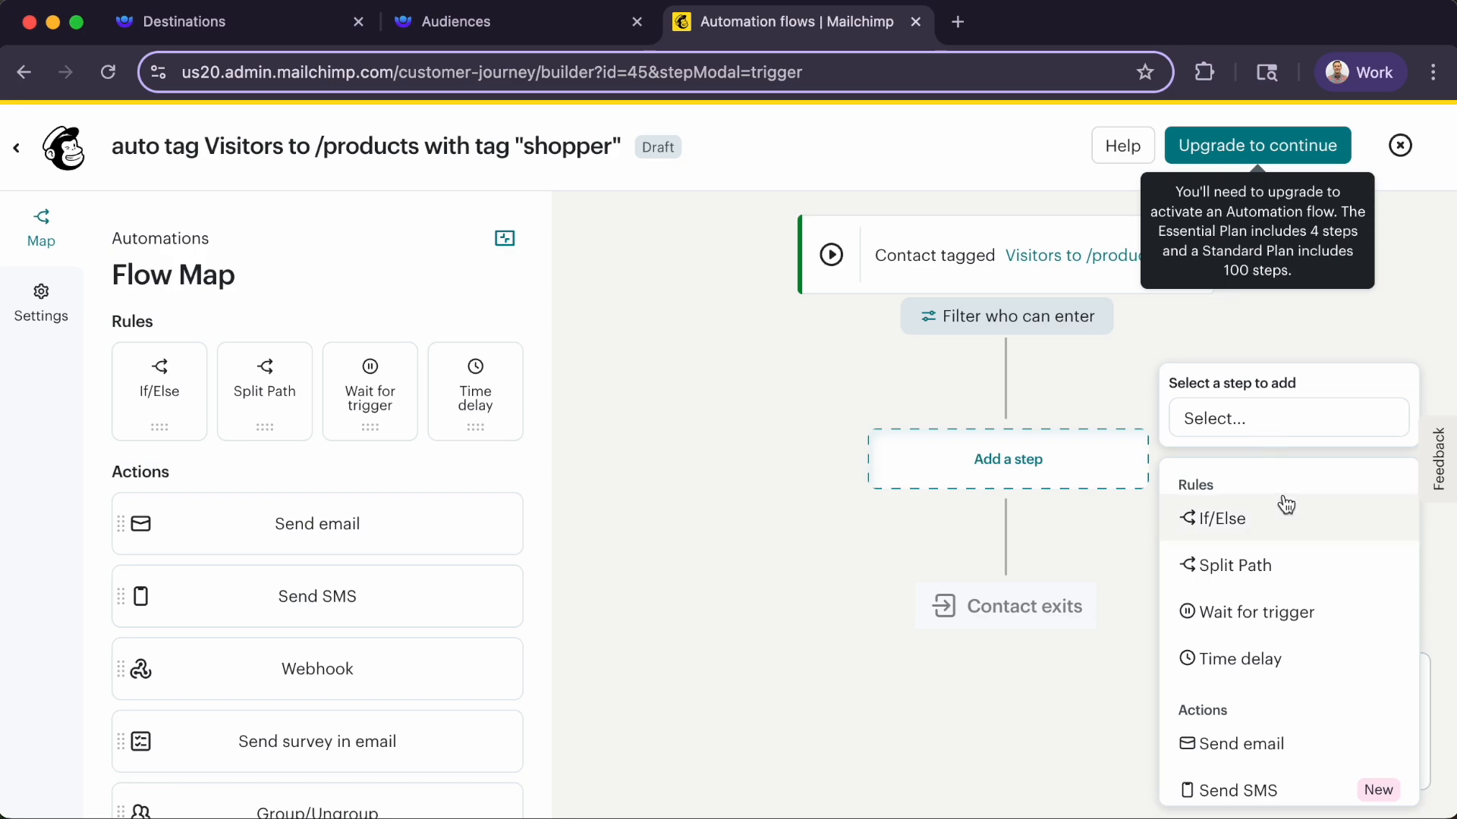
scroll(1290, 524, "down", 5)
left_click(1299, 562)
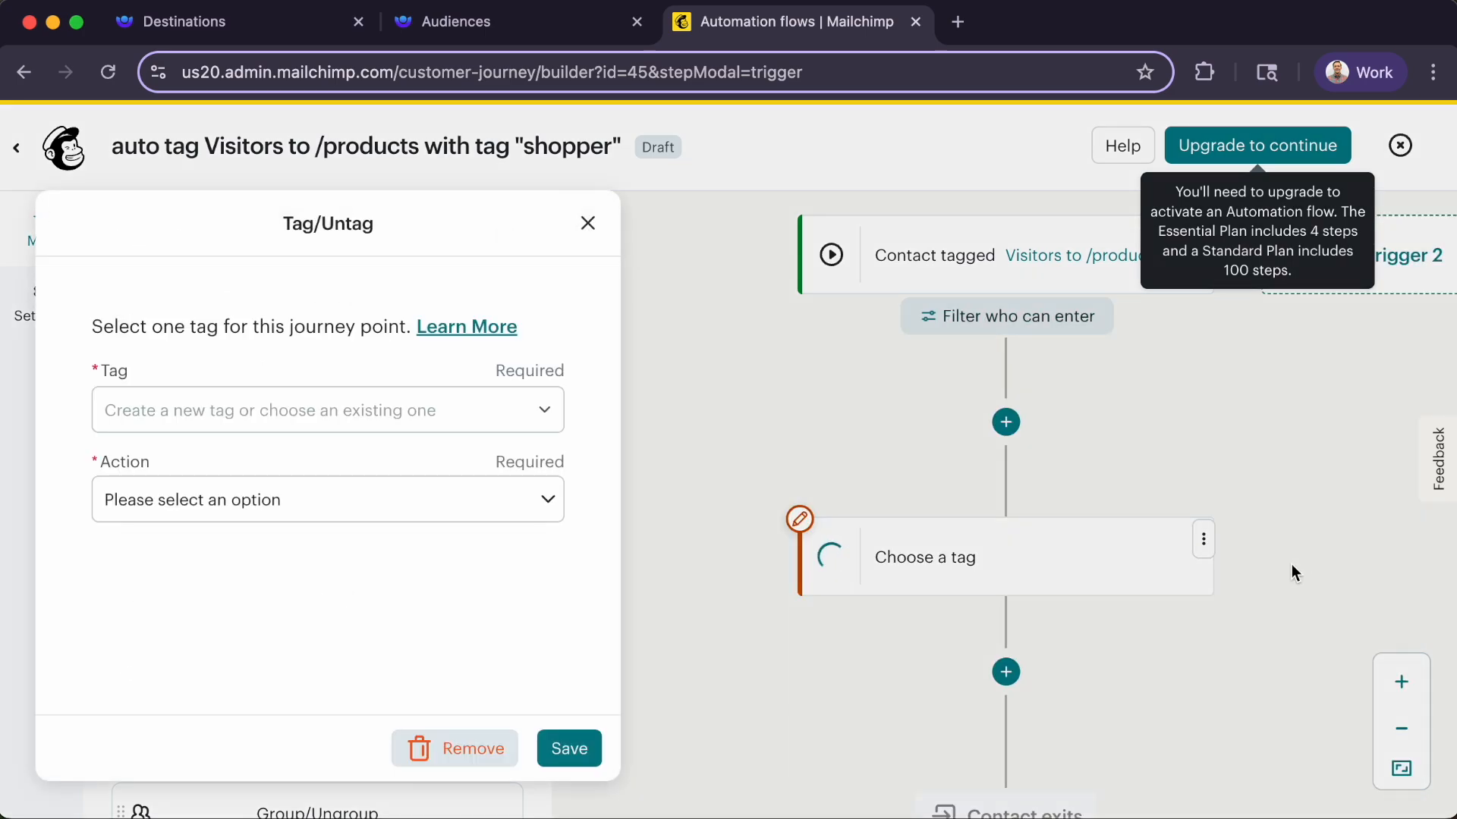
left_click(387, 410)
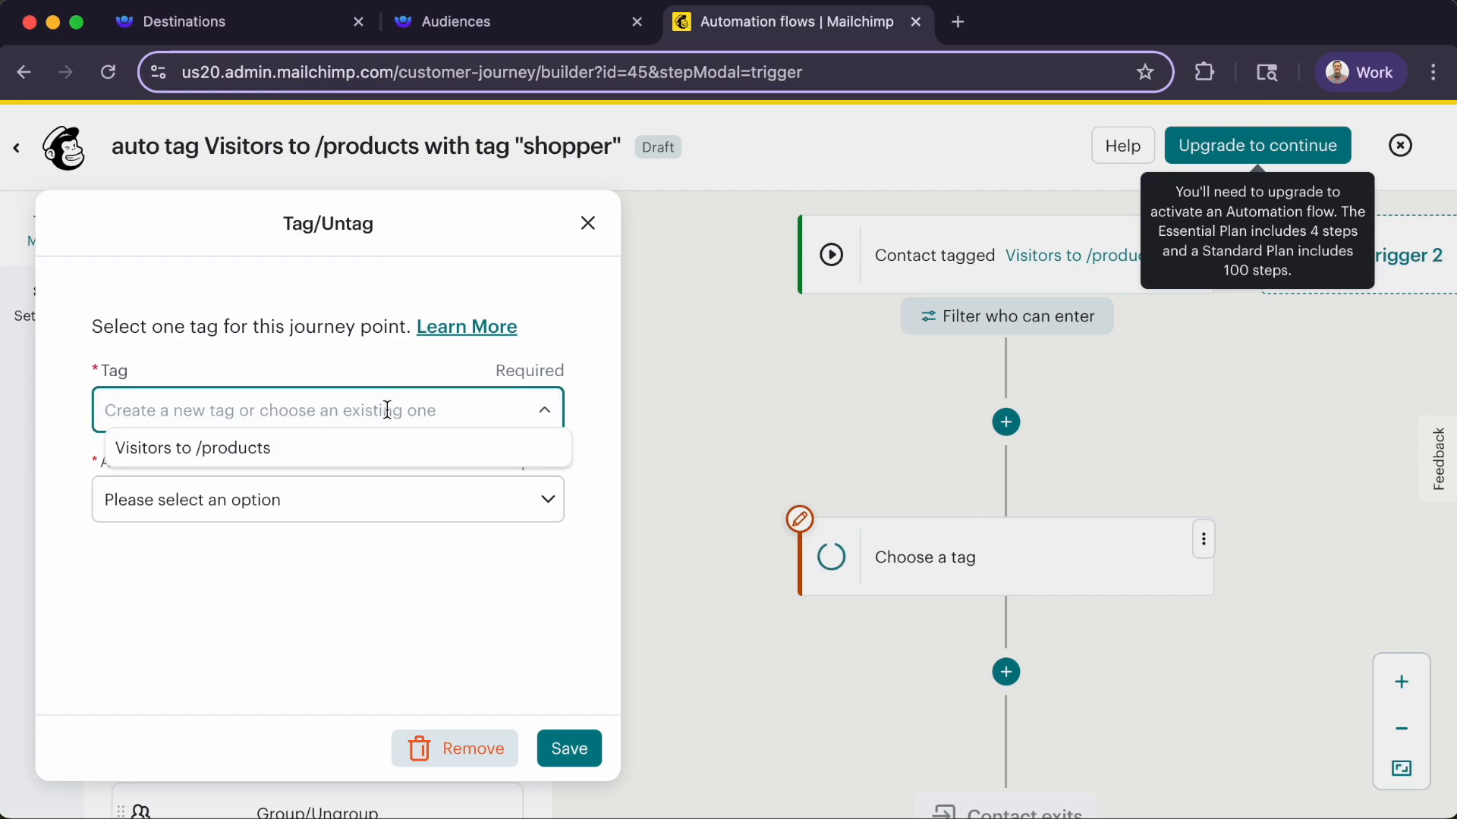
type("Shopper")
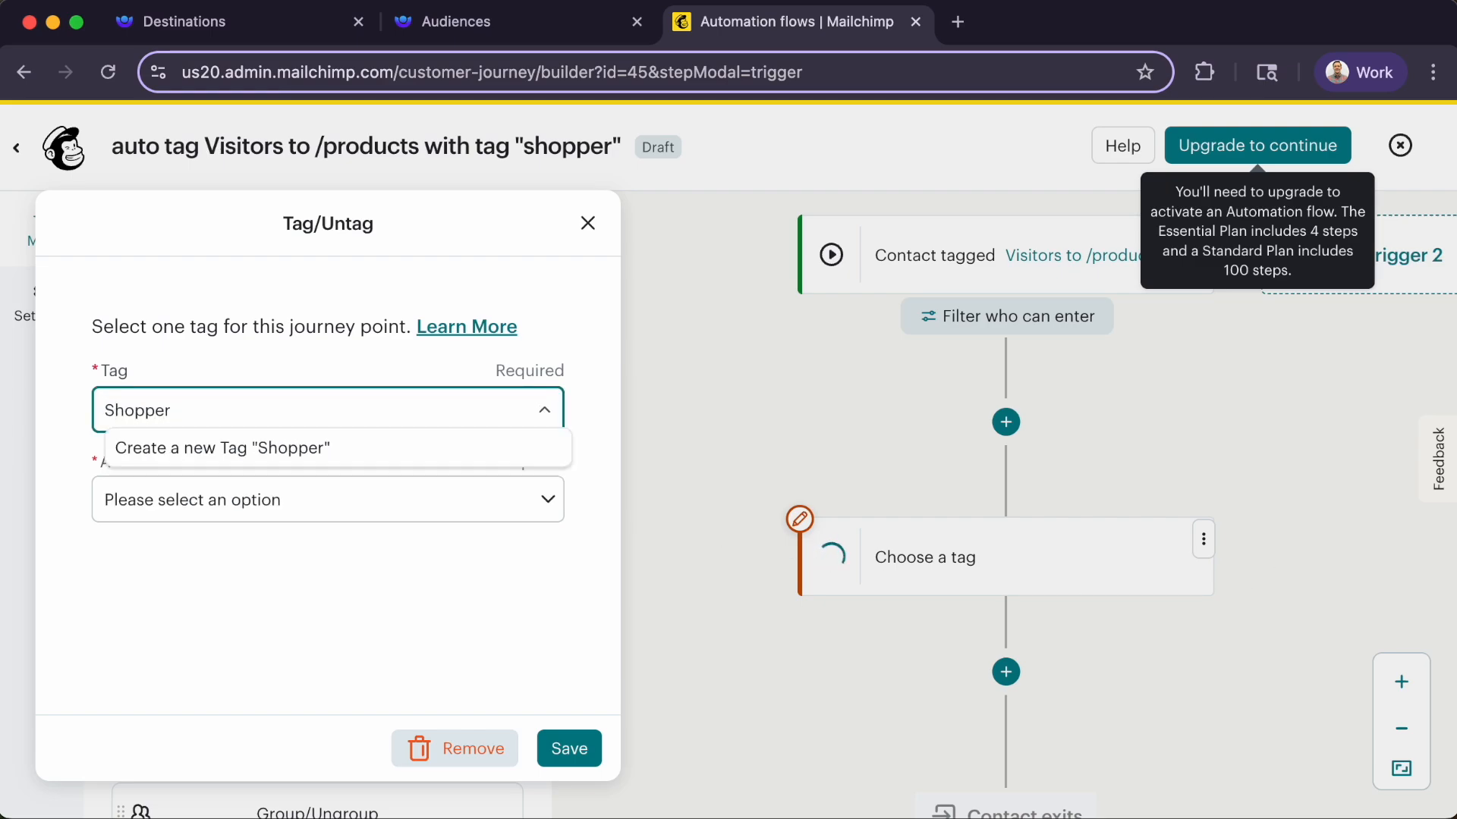
left_click(293, 448)
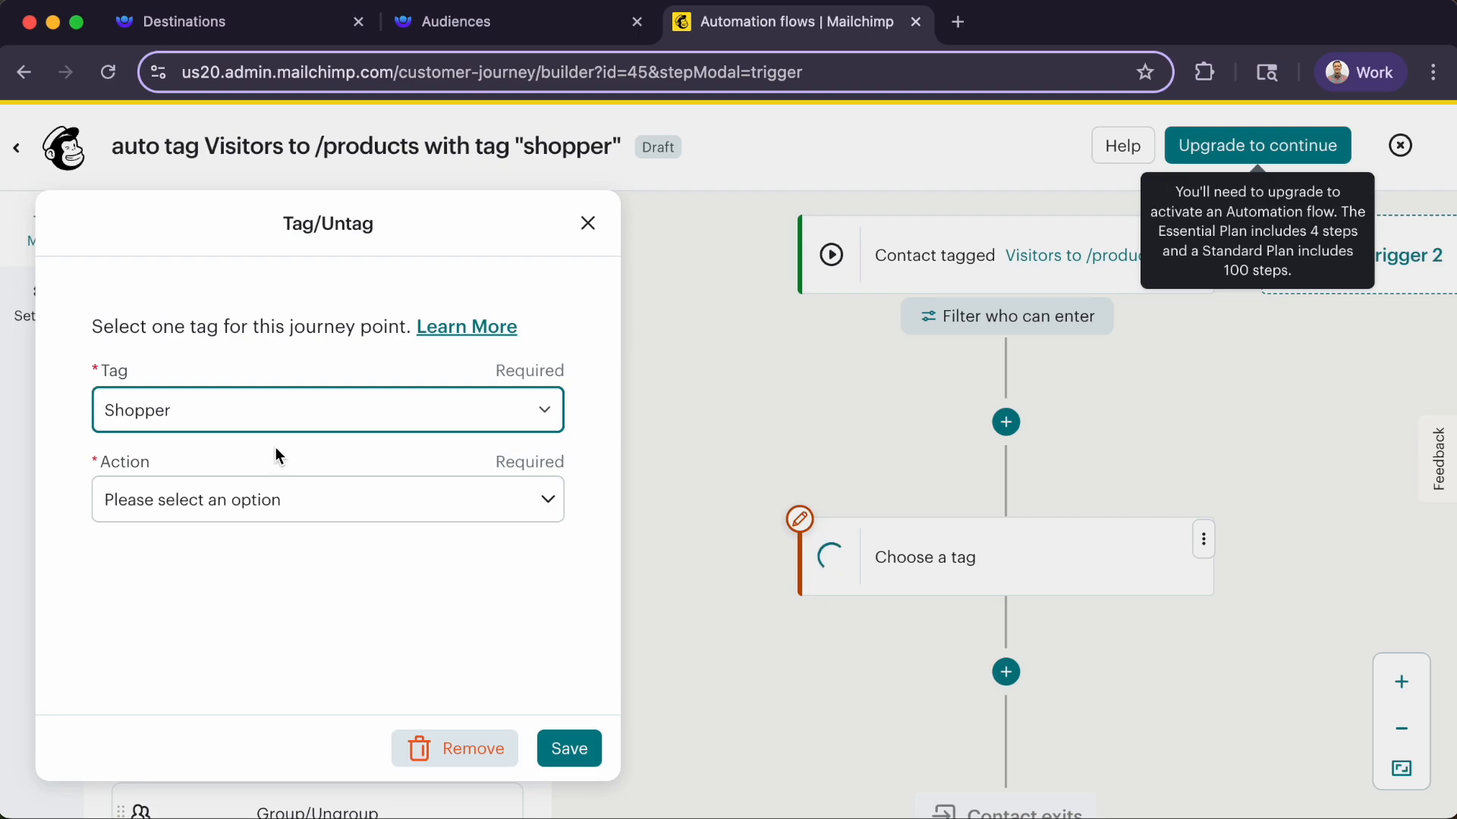
left_click(310, 509)
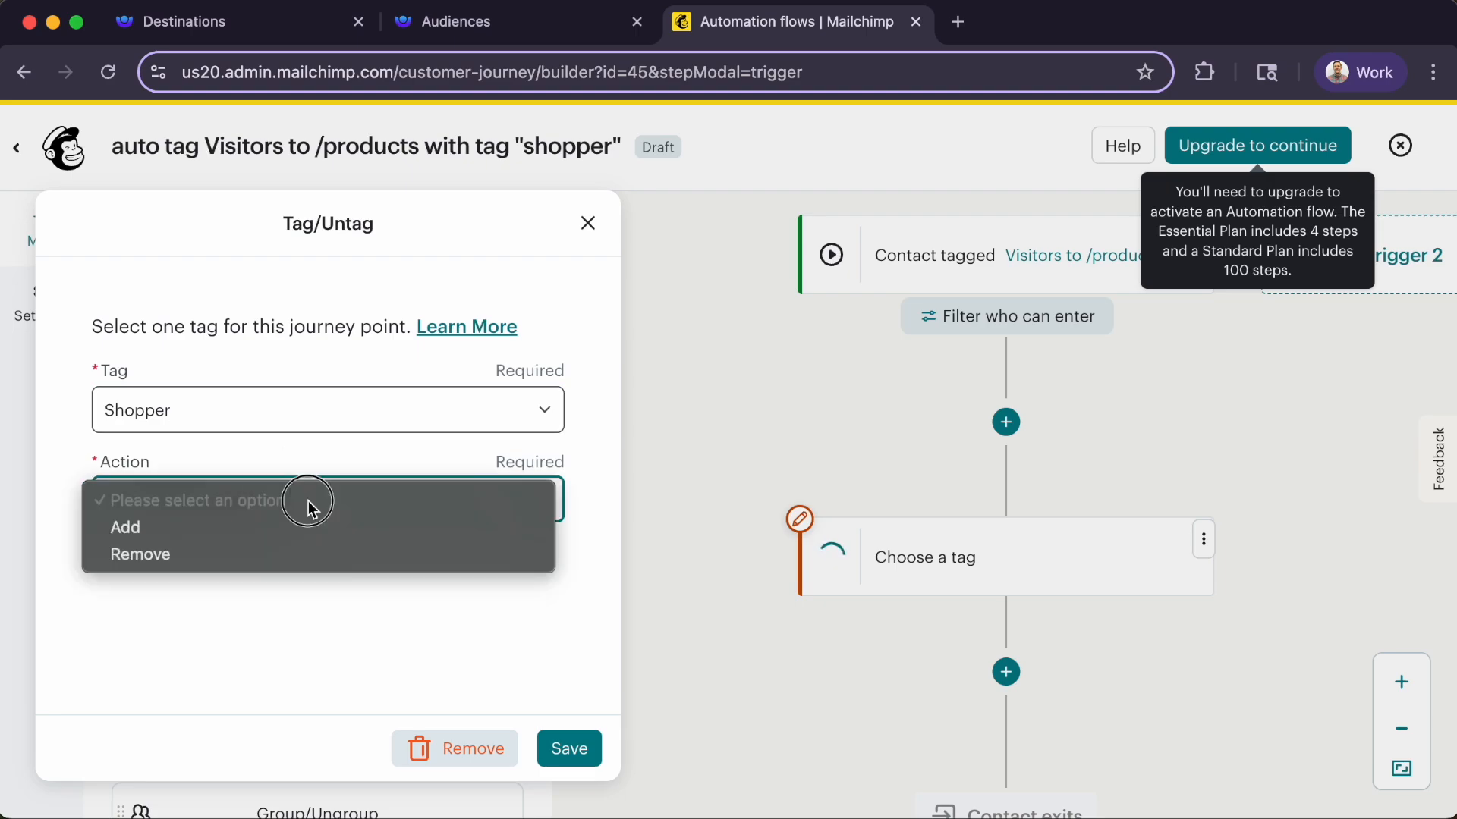
left_click(180, 536)
left_click(570, 750)
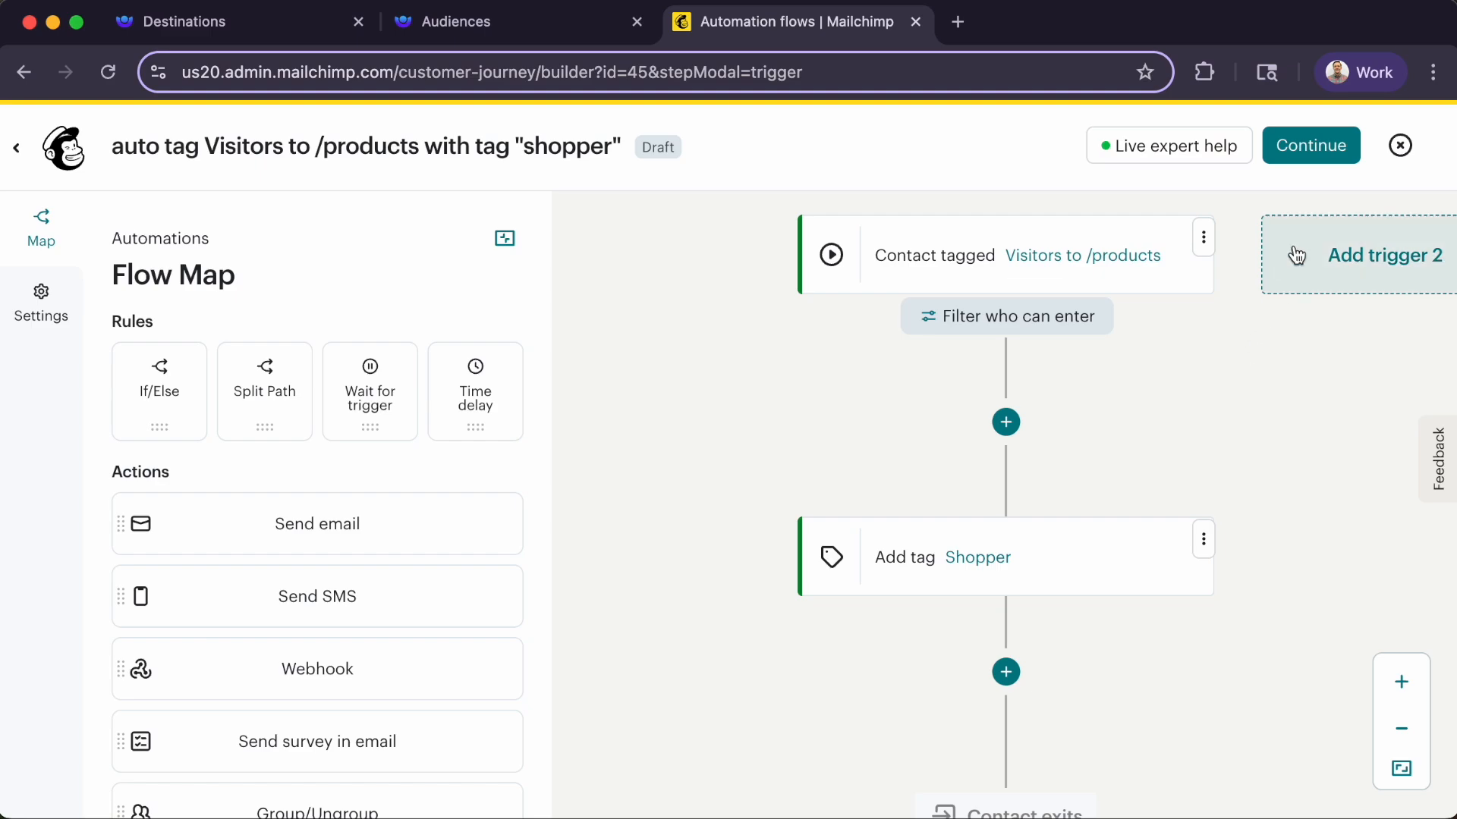
Review the finished flow, turn it on and return to the list of all flows.
left_click(1313, 144)
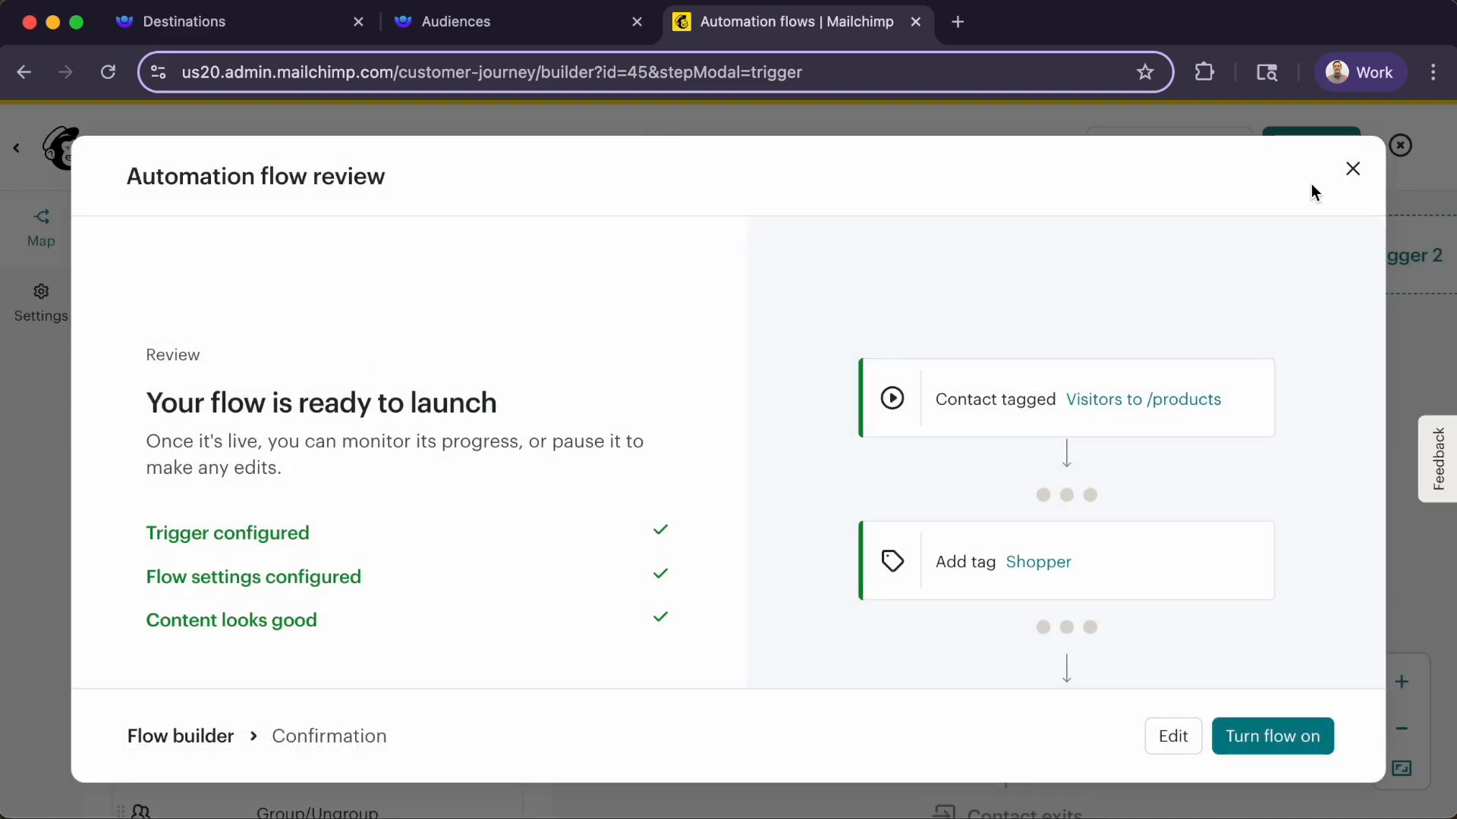
left_click(1315, 750)
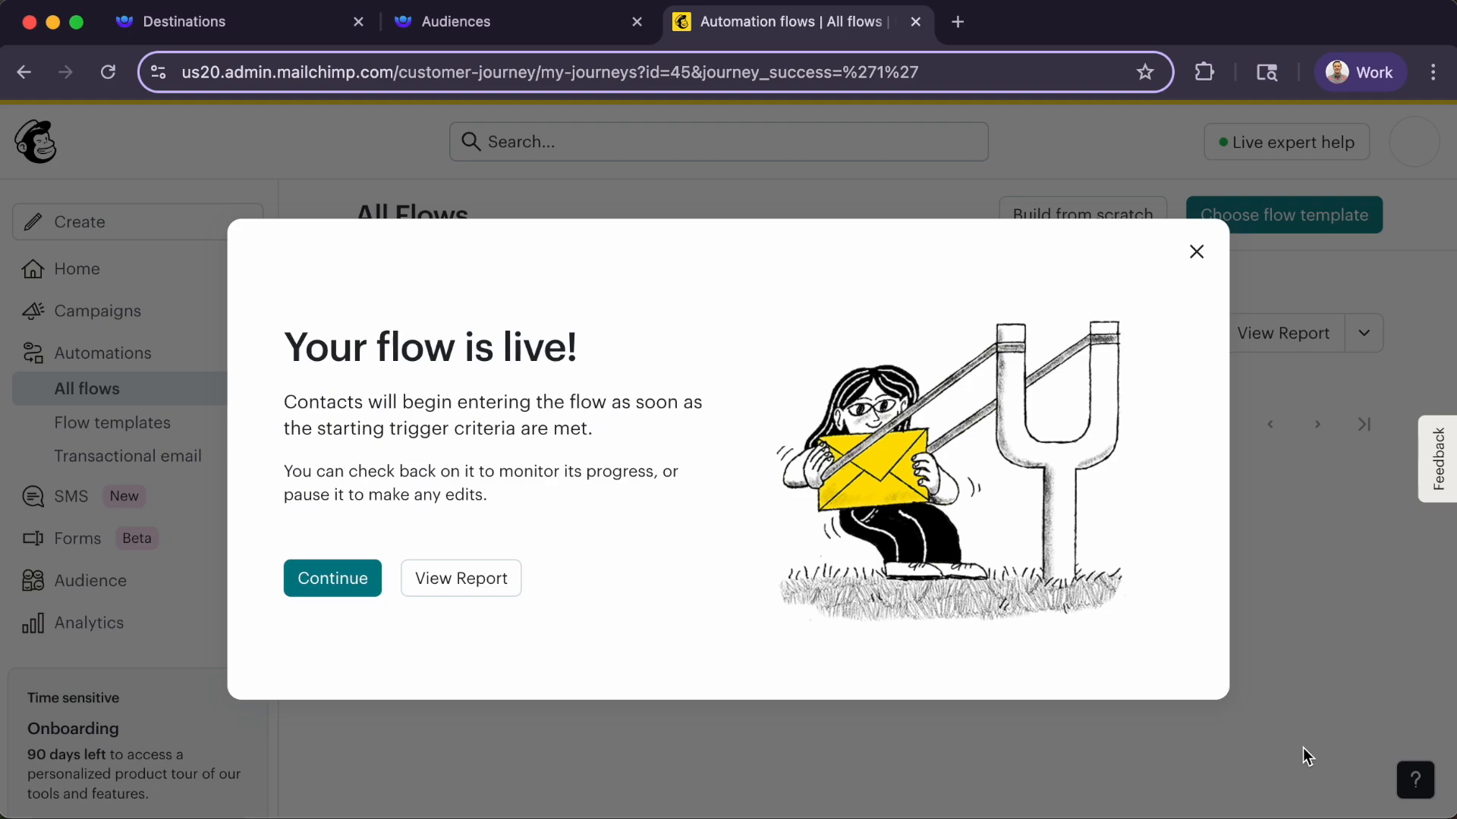
left_click(372, 588)
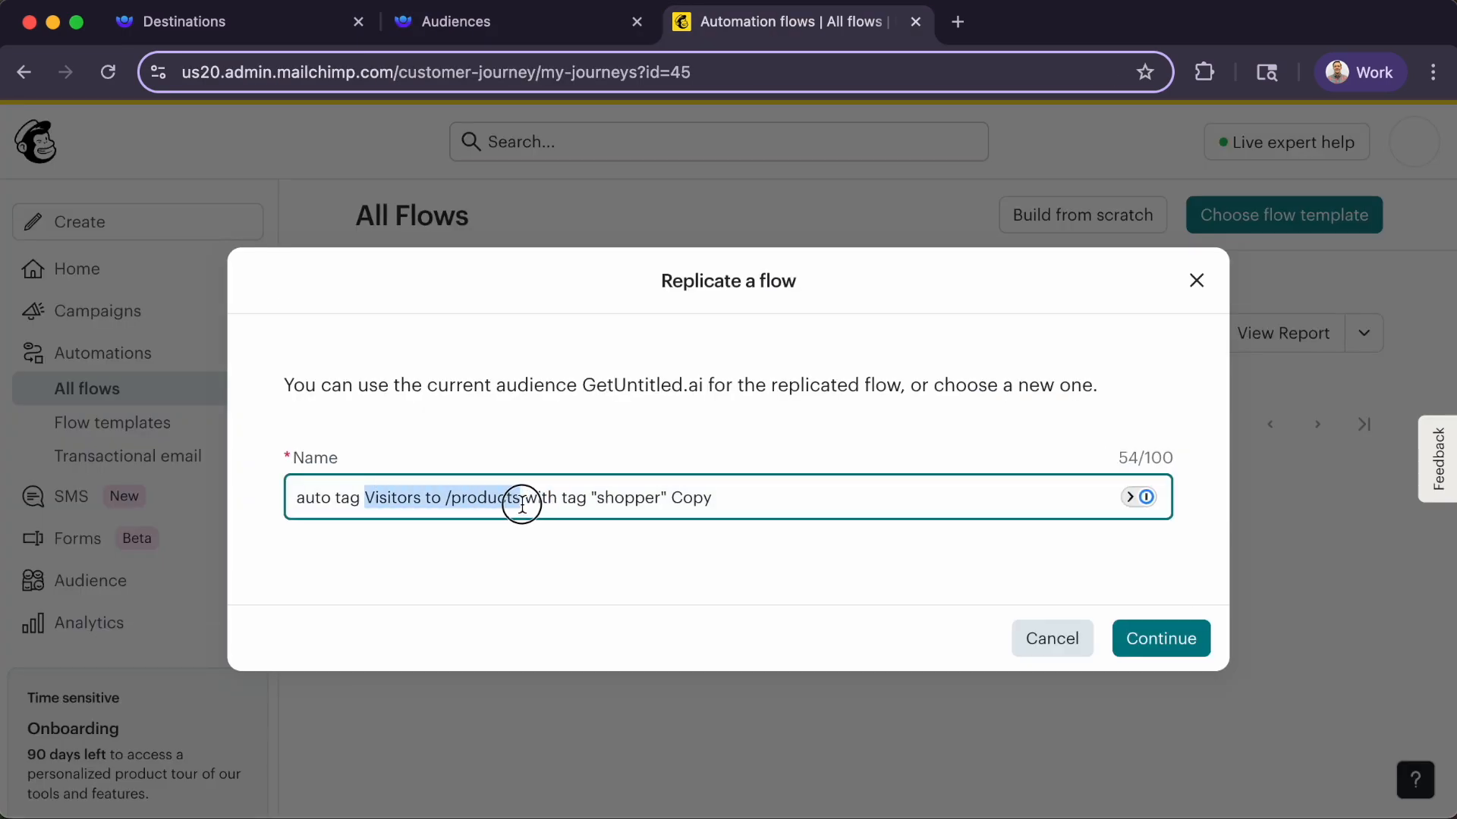
Replicate the flow as auto tag Visitor to /products | Hot Buyer Intent with tag "shopper" and "hot buyer intent", and launch it.
type("Visitor to /products | Hot Buyer Intent")
type("and \"hot buyer intent\"")
left_click(1161, 637)
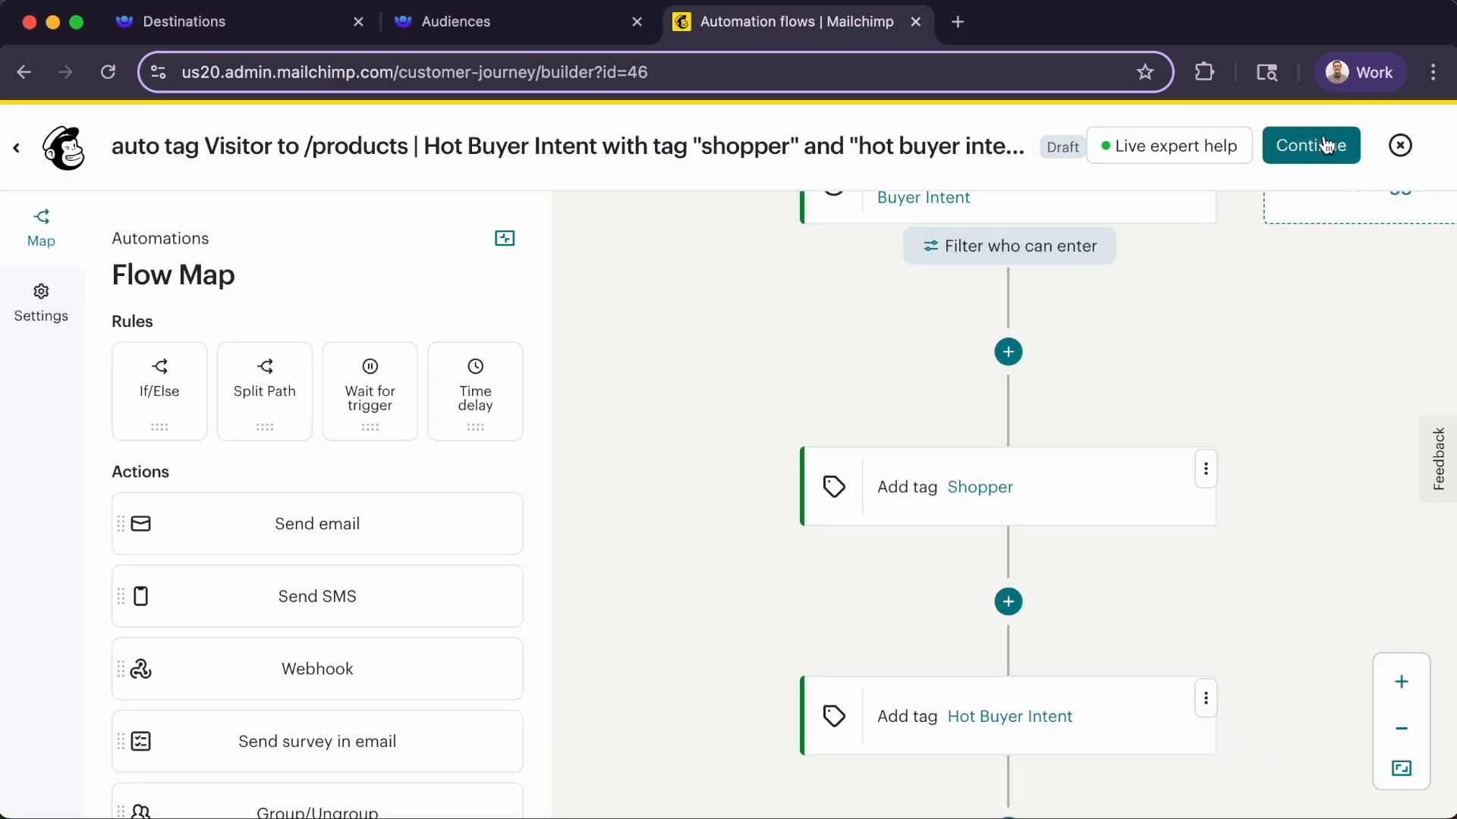
left_click(1325, 145)
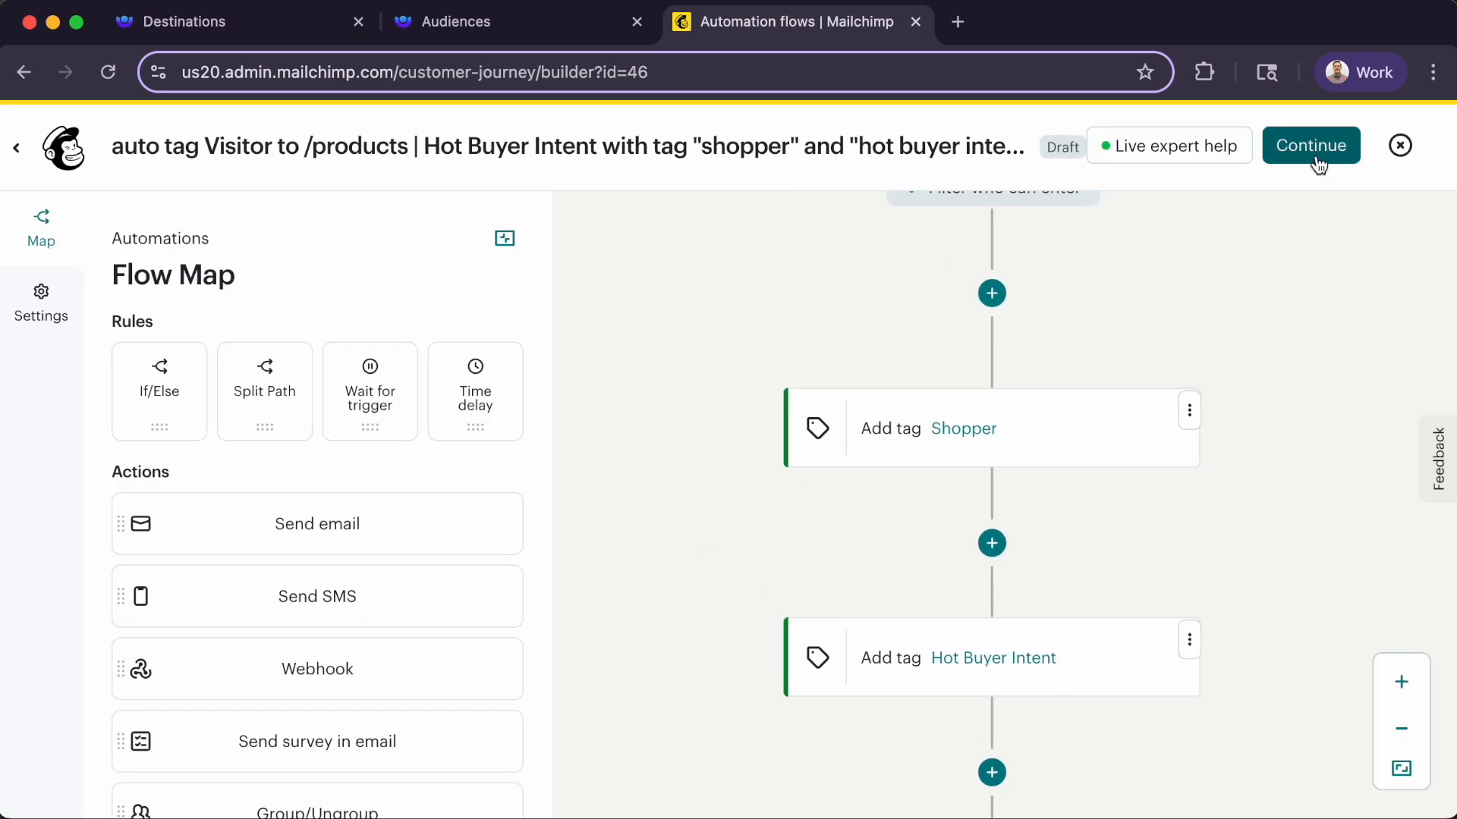
left_click(1314, 151)
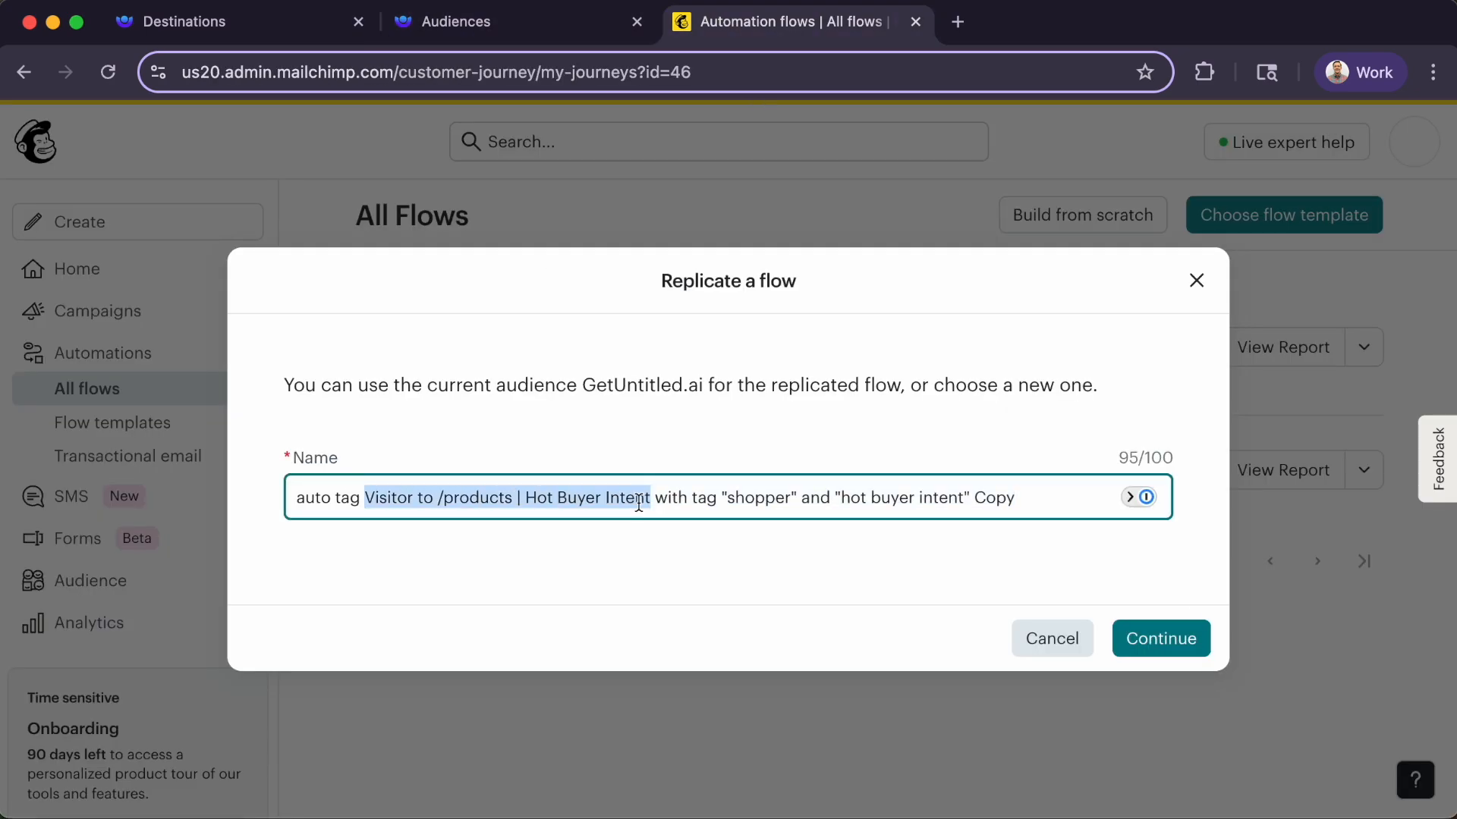
Replicate the hot-intent flow as auto tag Visitor to /products | Warm Buyer Intent with tag "shopper" and "warm buyer intent", and turn it on.
type("Visitor to /products | Warm Buyer Intent")
left_click(1160, 638)
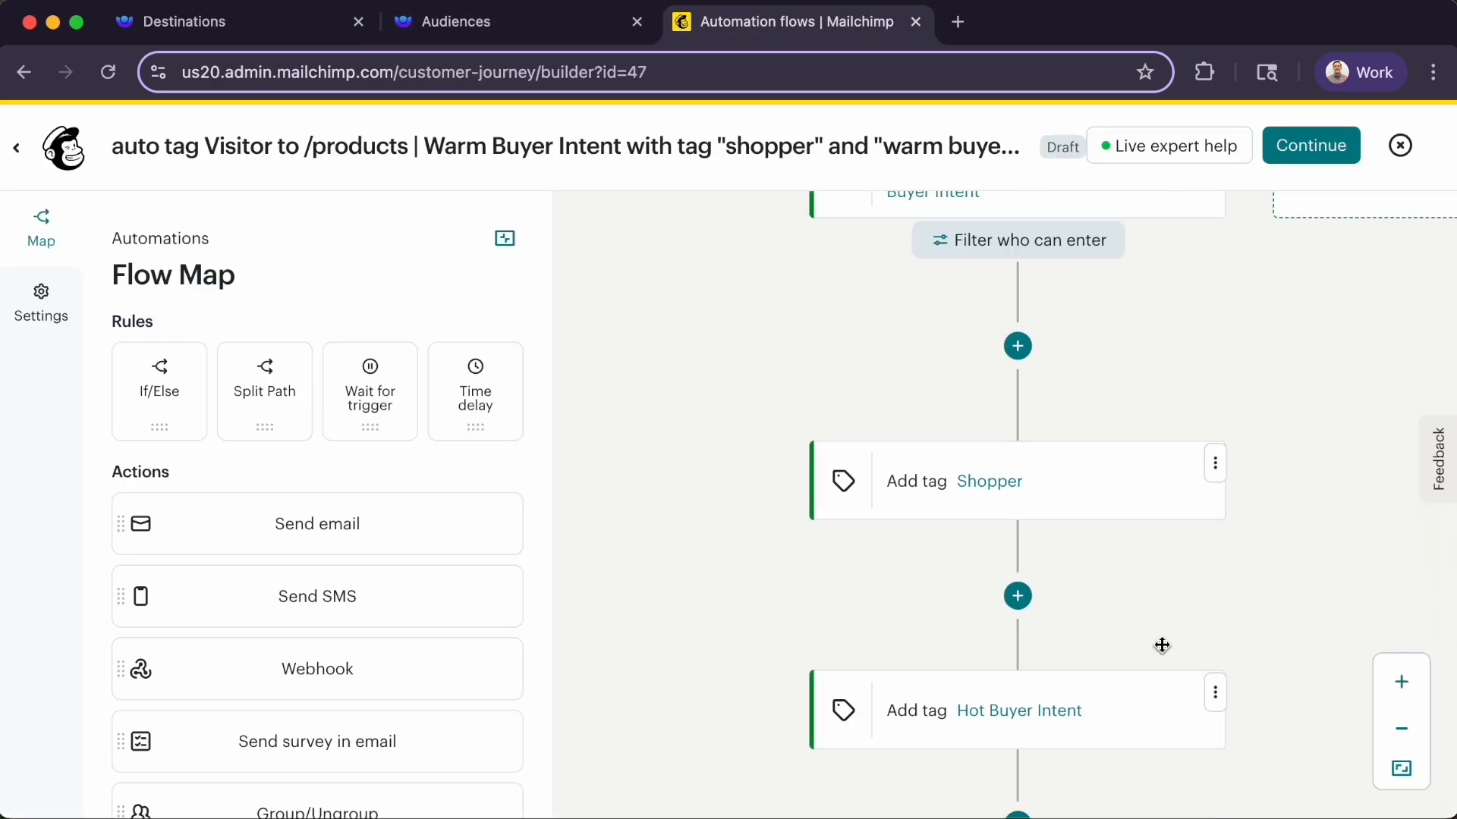
left_click(1262, 734)
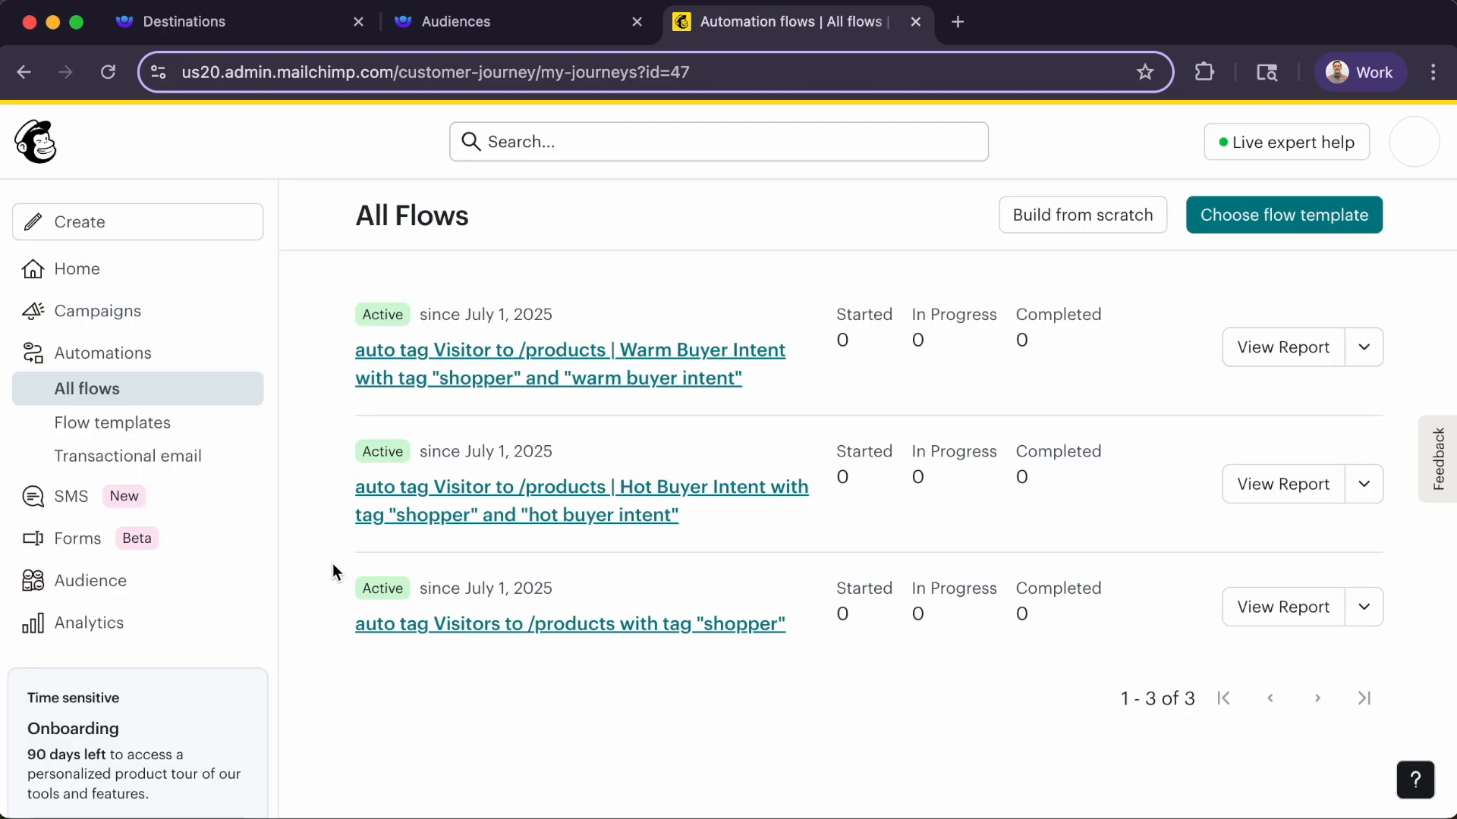
Switch to Untitled's audiences and set up a Mailchimp sync of Visitor to /products | Warm Buyer Intent to the GetUntitled.ai list.
left_click(501, 23)
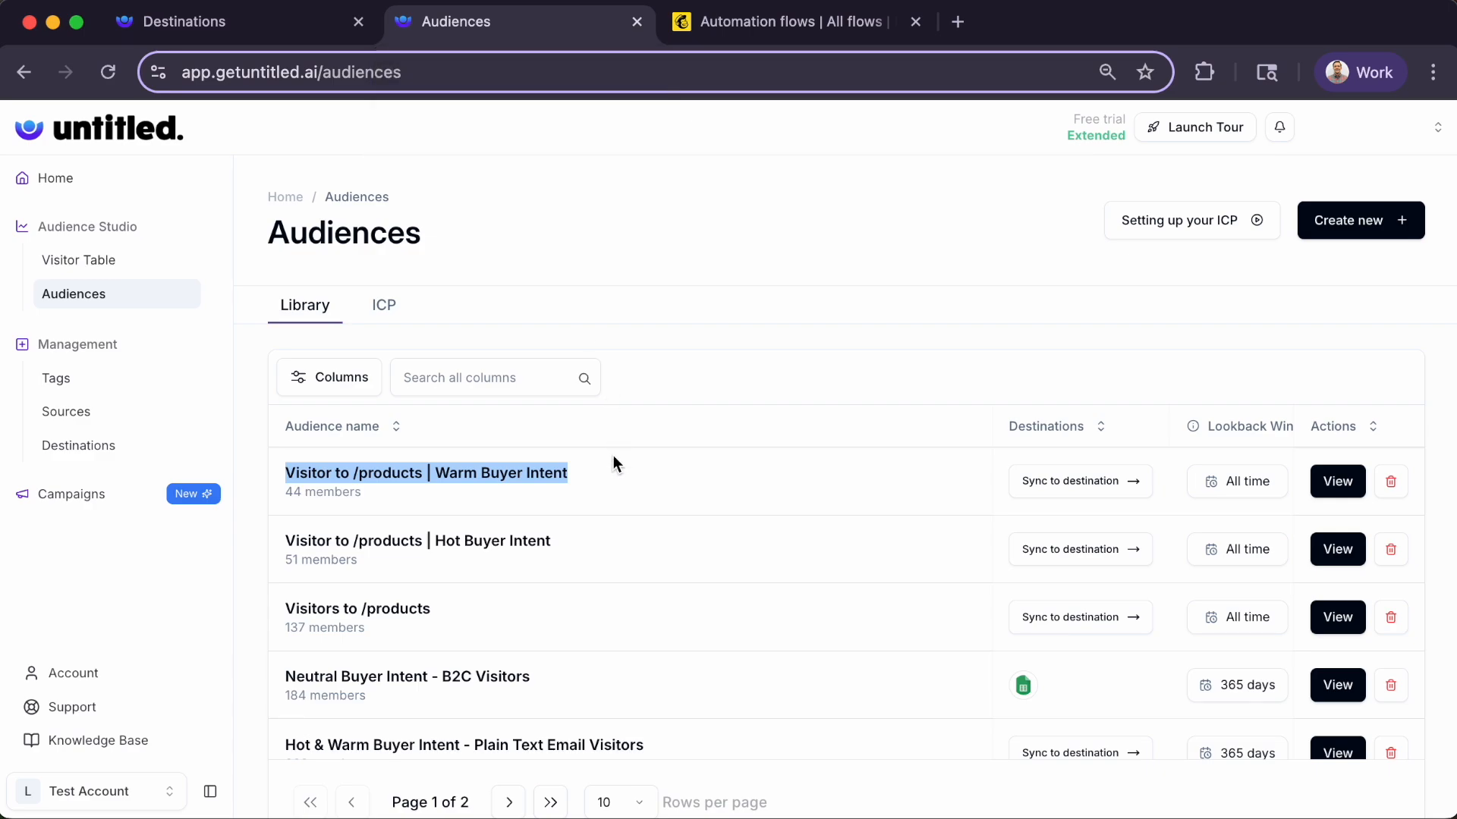
left_click(613, 484)
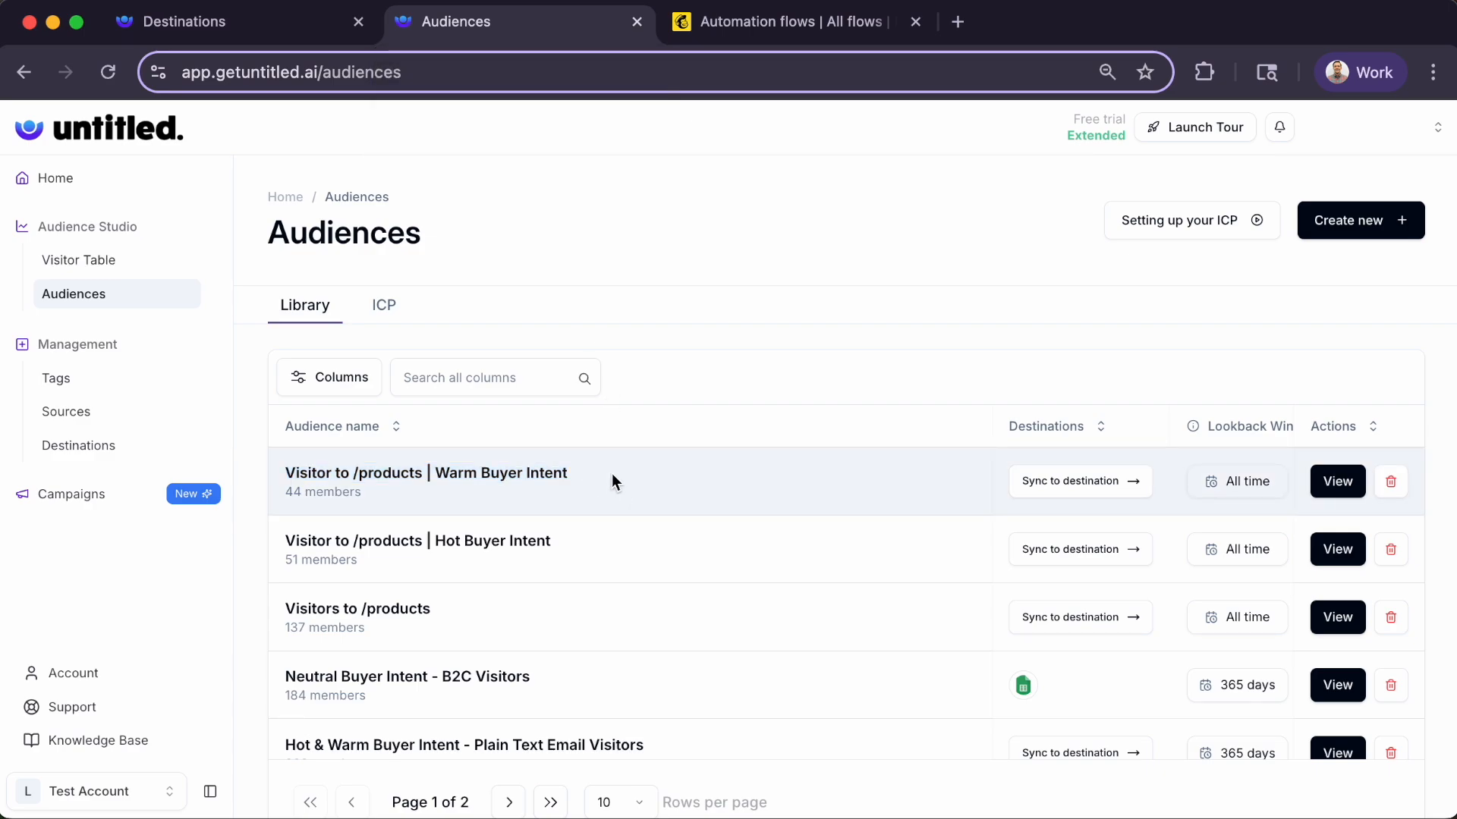
left_click(1060, 490)
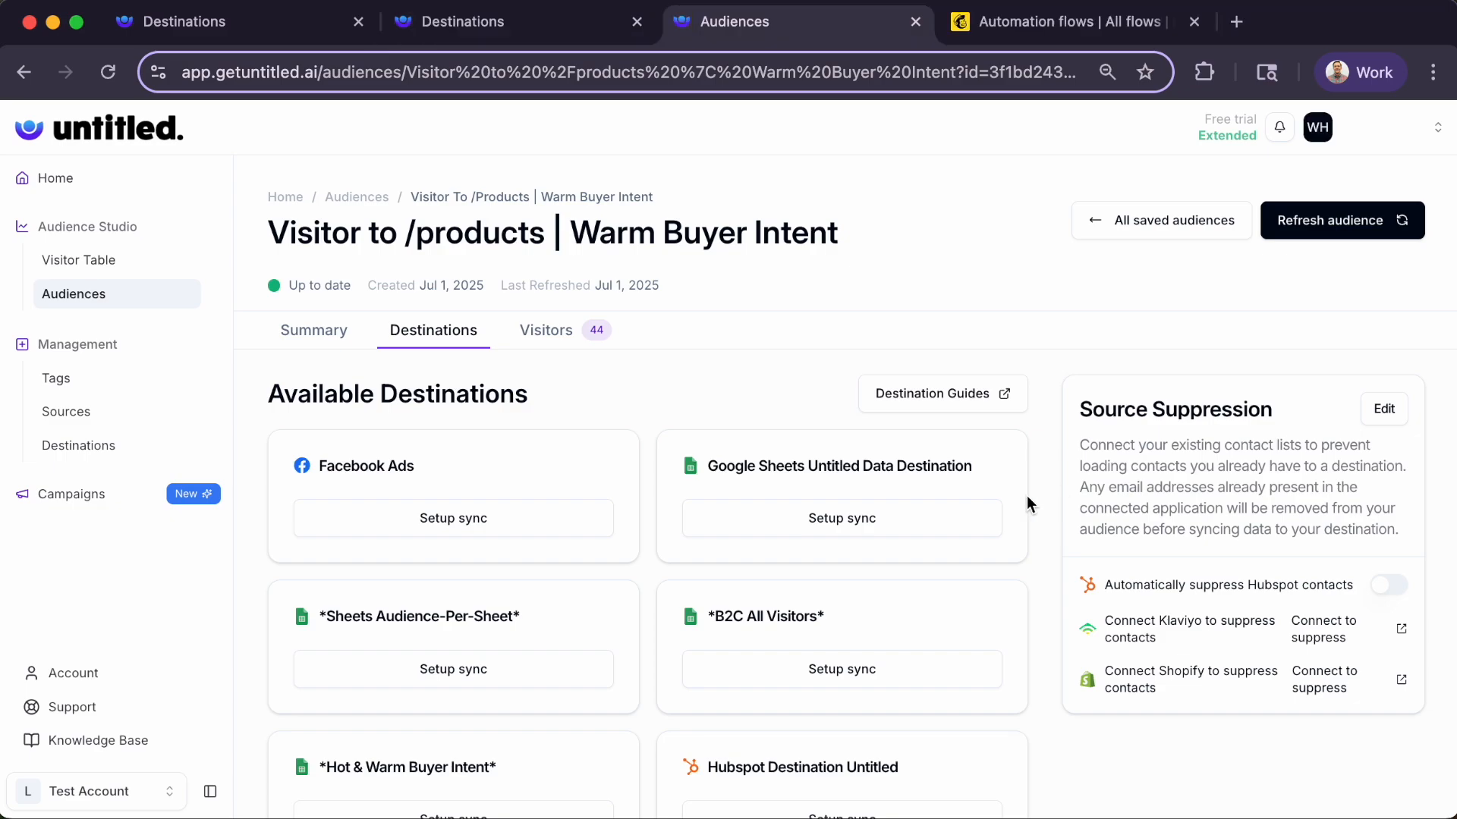
scroll(1027, 495, "down", 1)
scroll(1027, 497, "down", 2)
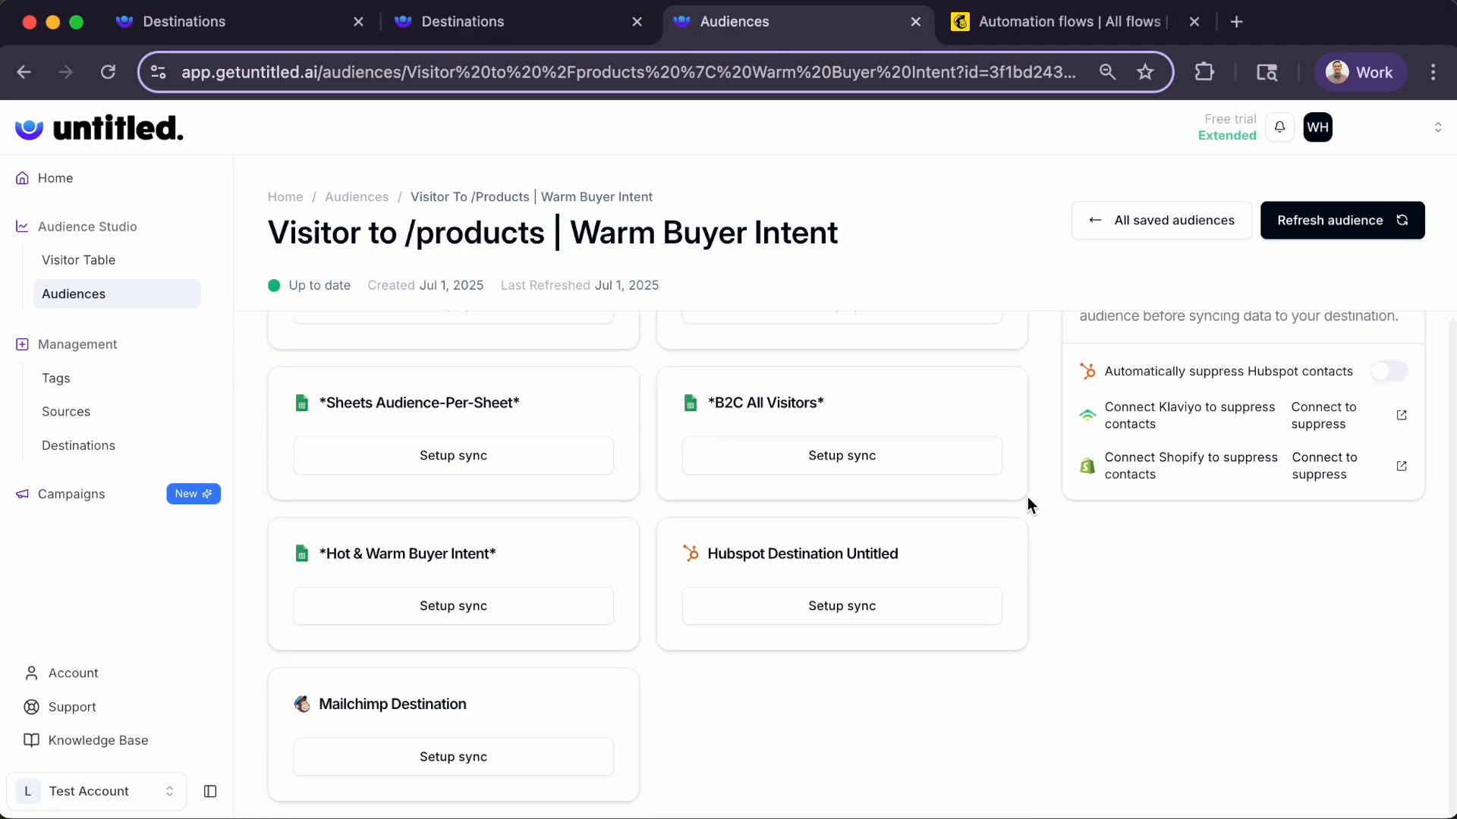
left_click(501, 768)
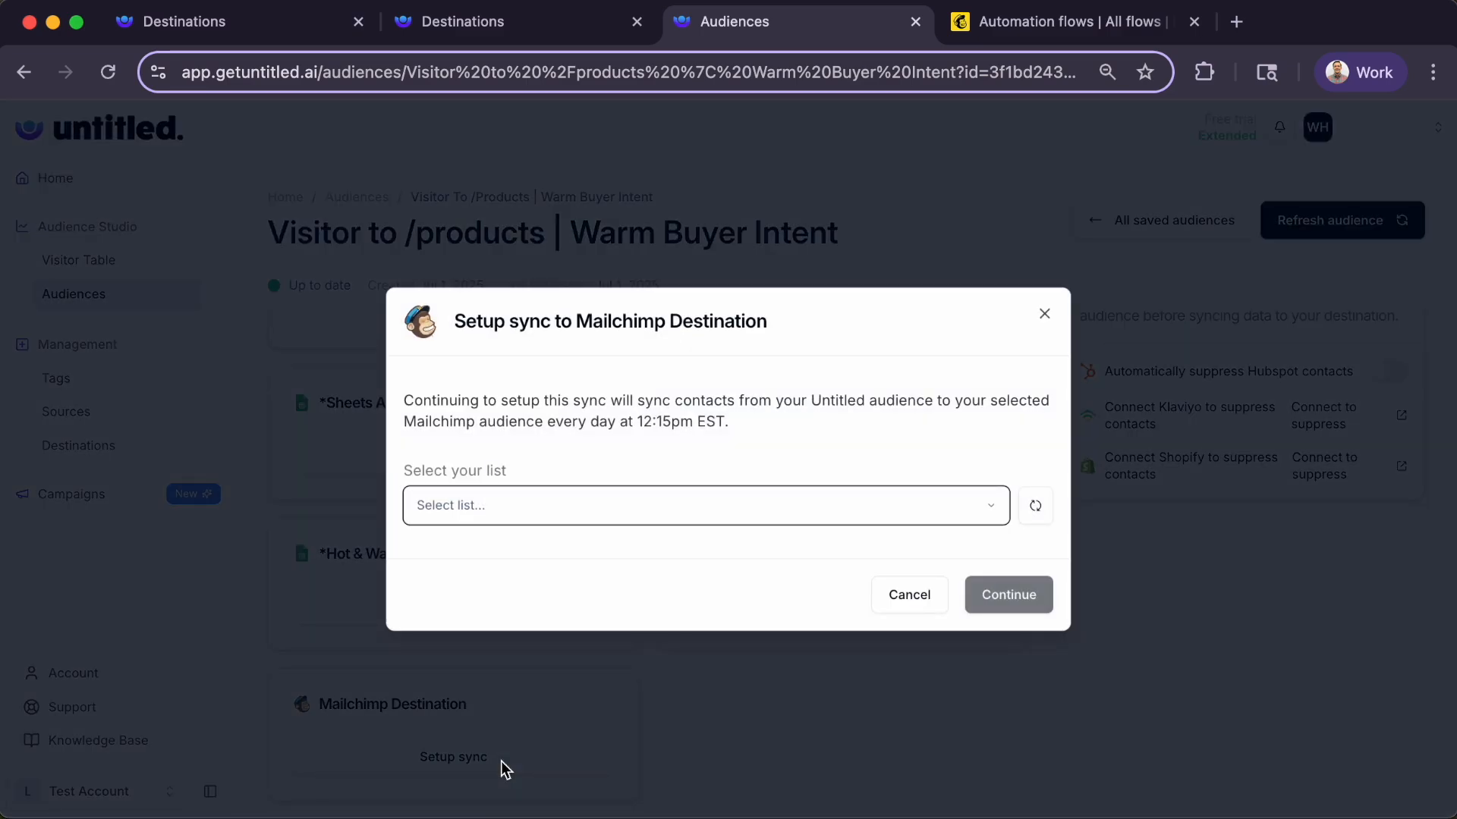
left_click(986, 510)
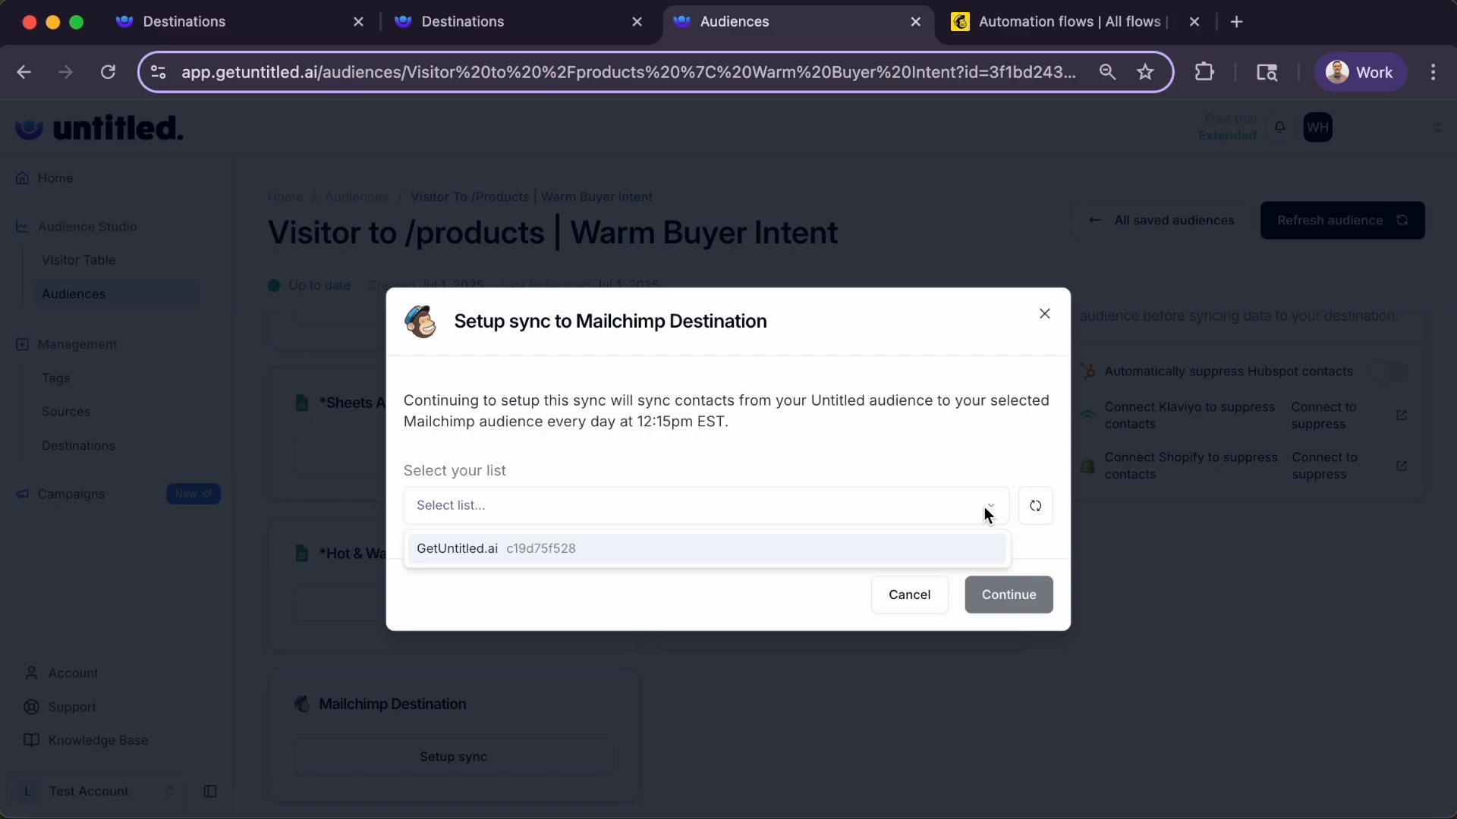
left_click(964, 555)
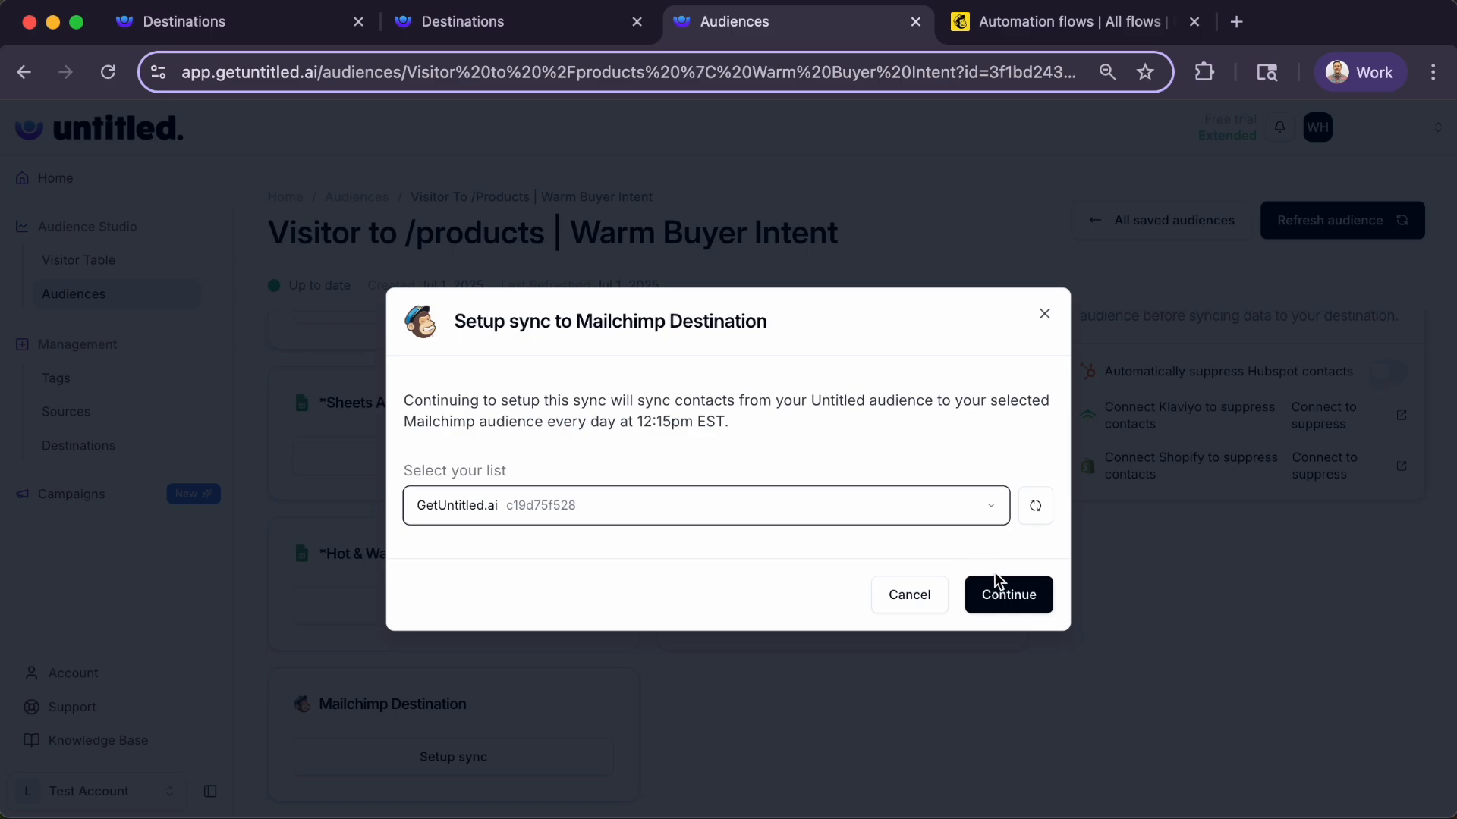
left_click(1043, 596)
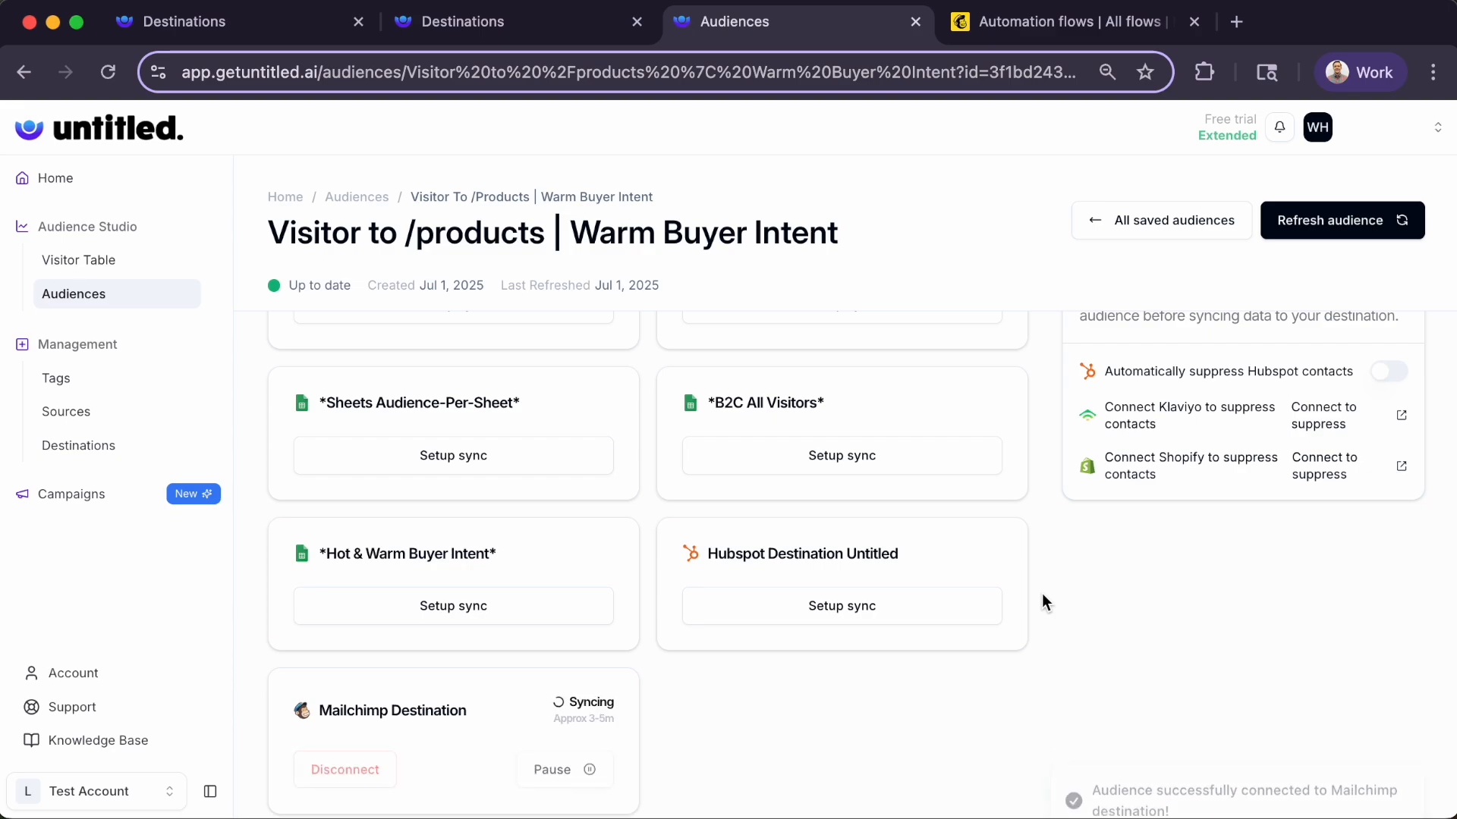
Set up a Mailchimp sync of the Visitor to /products | Hot Buyer Intent audience to the GetUntitled.ai list.
left_click(121, 303)
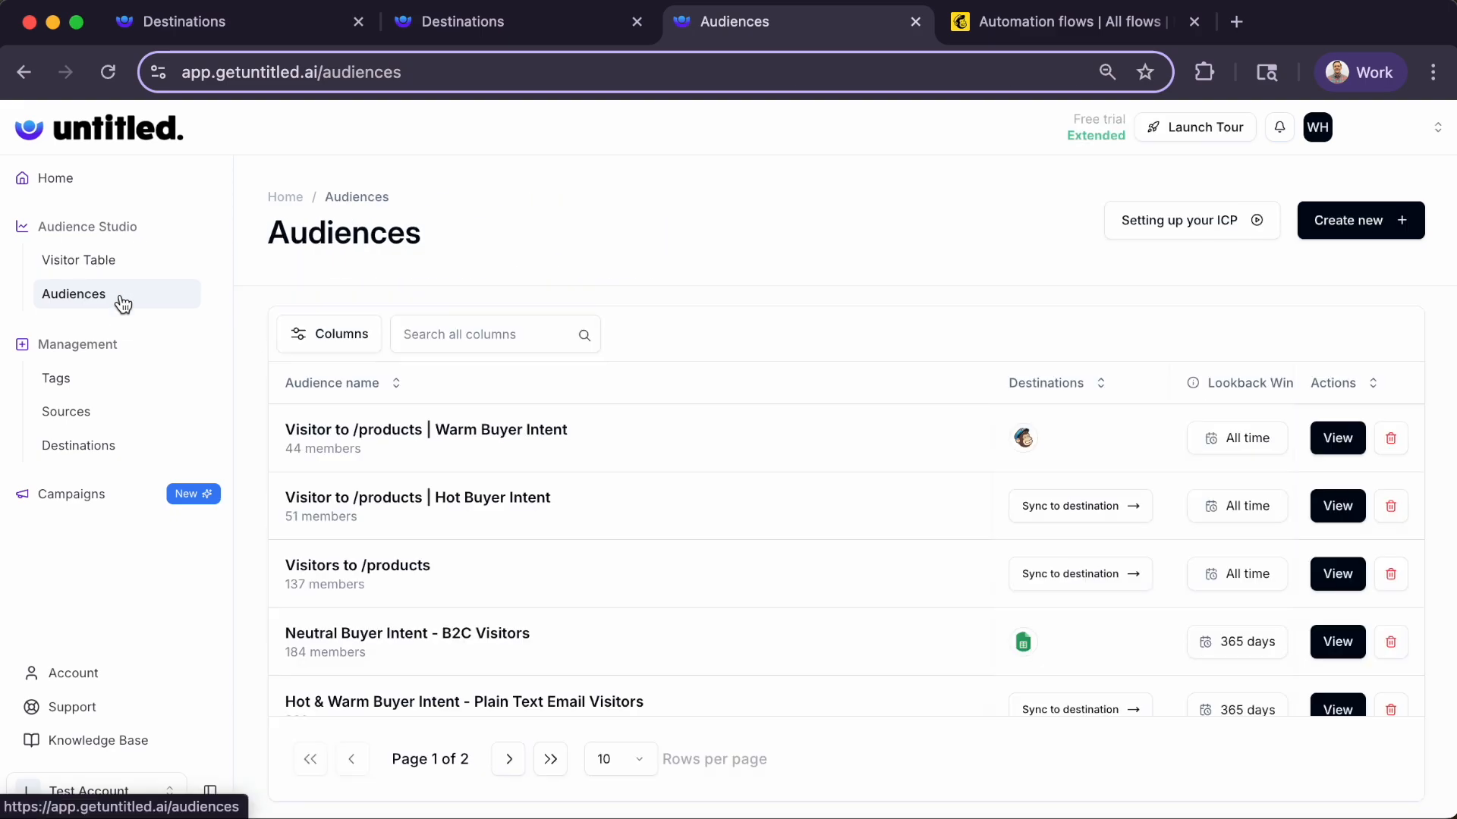
left_click(1062, 512)
scroll(1024, 518, "down", 3)
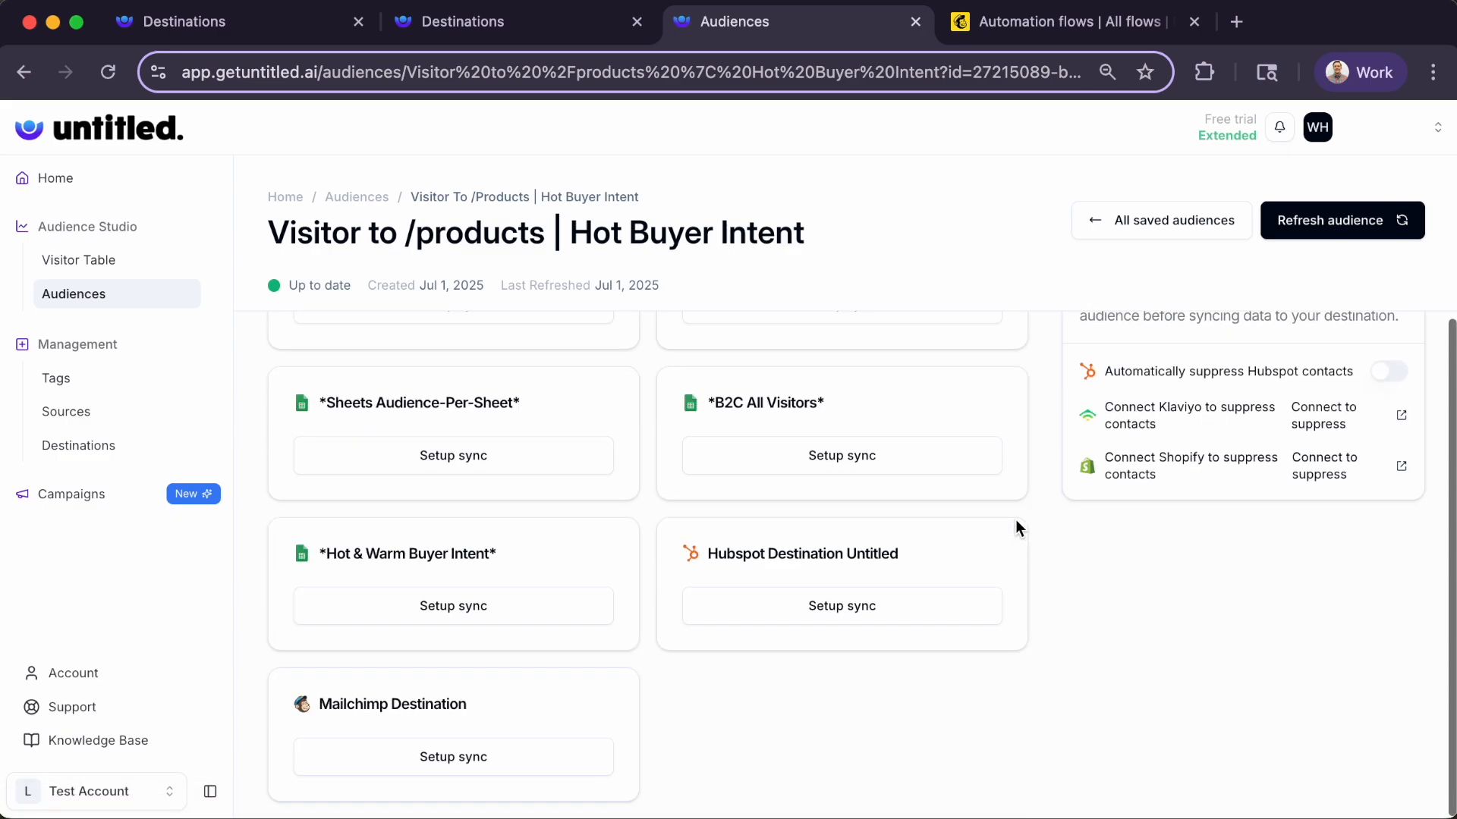
left_click(547, 761)
left_click(905, 514)
left_click(844, 548)
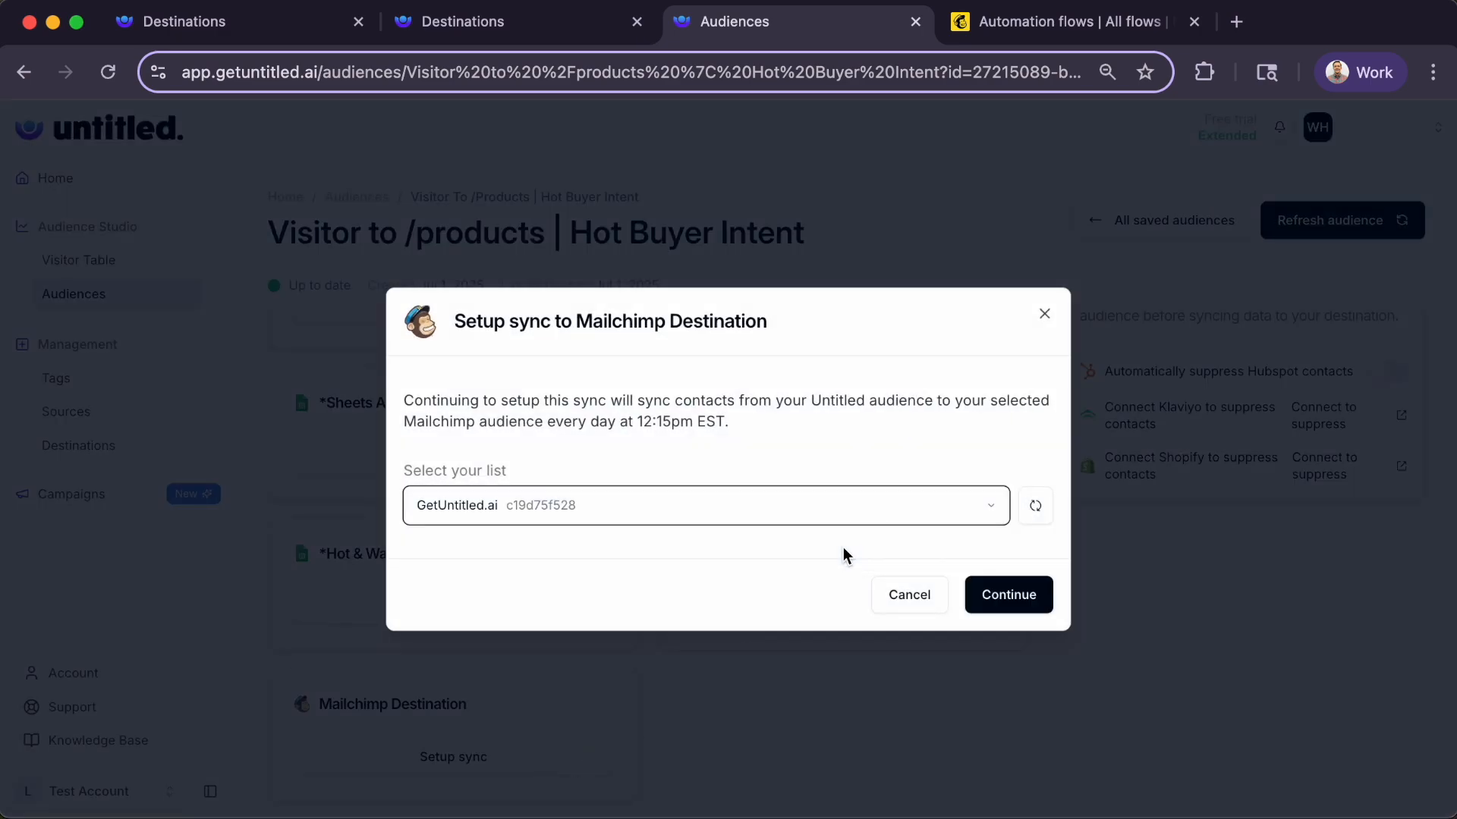
left_click(999, 594)
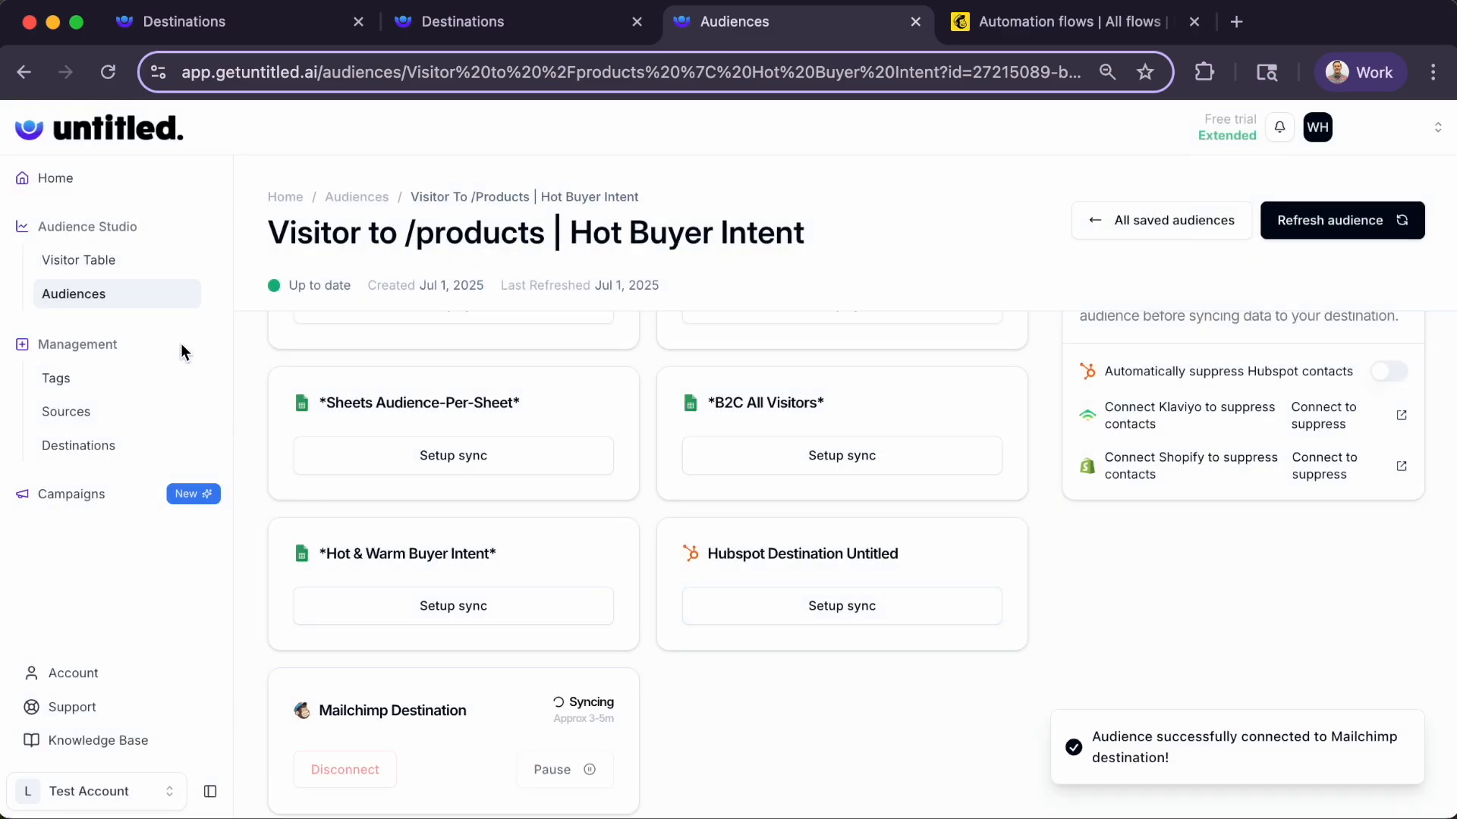
Set up a Mailchimp sync of the Visitors to /products audience to the GetUntitled.ai list.
left_click(167, 297)
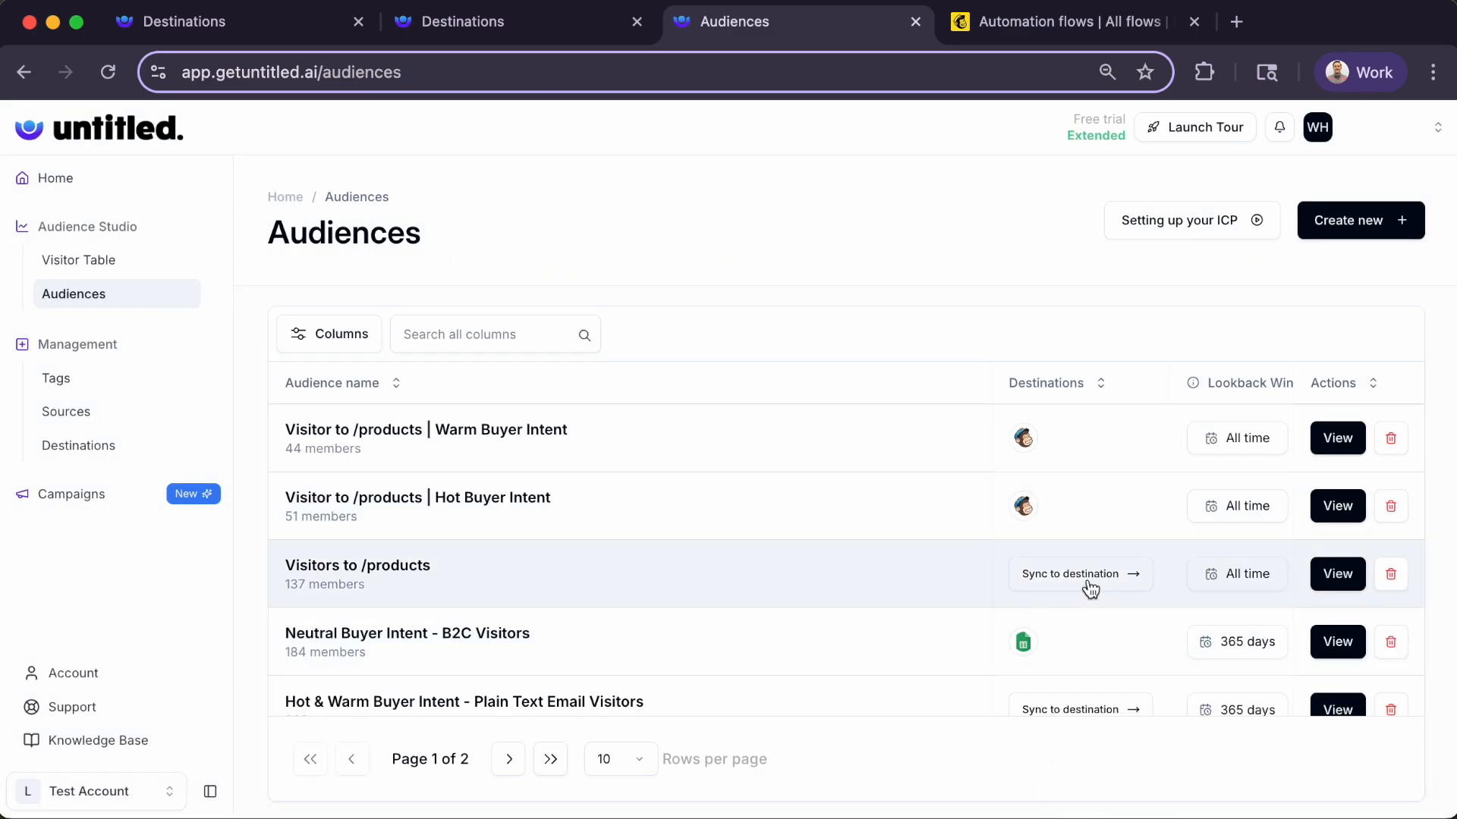
left_click(1090, 590)
scroll(1051, 607, "down", 2)
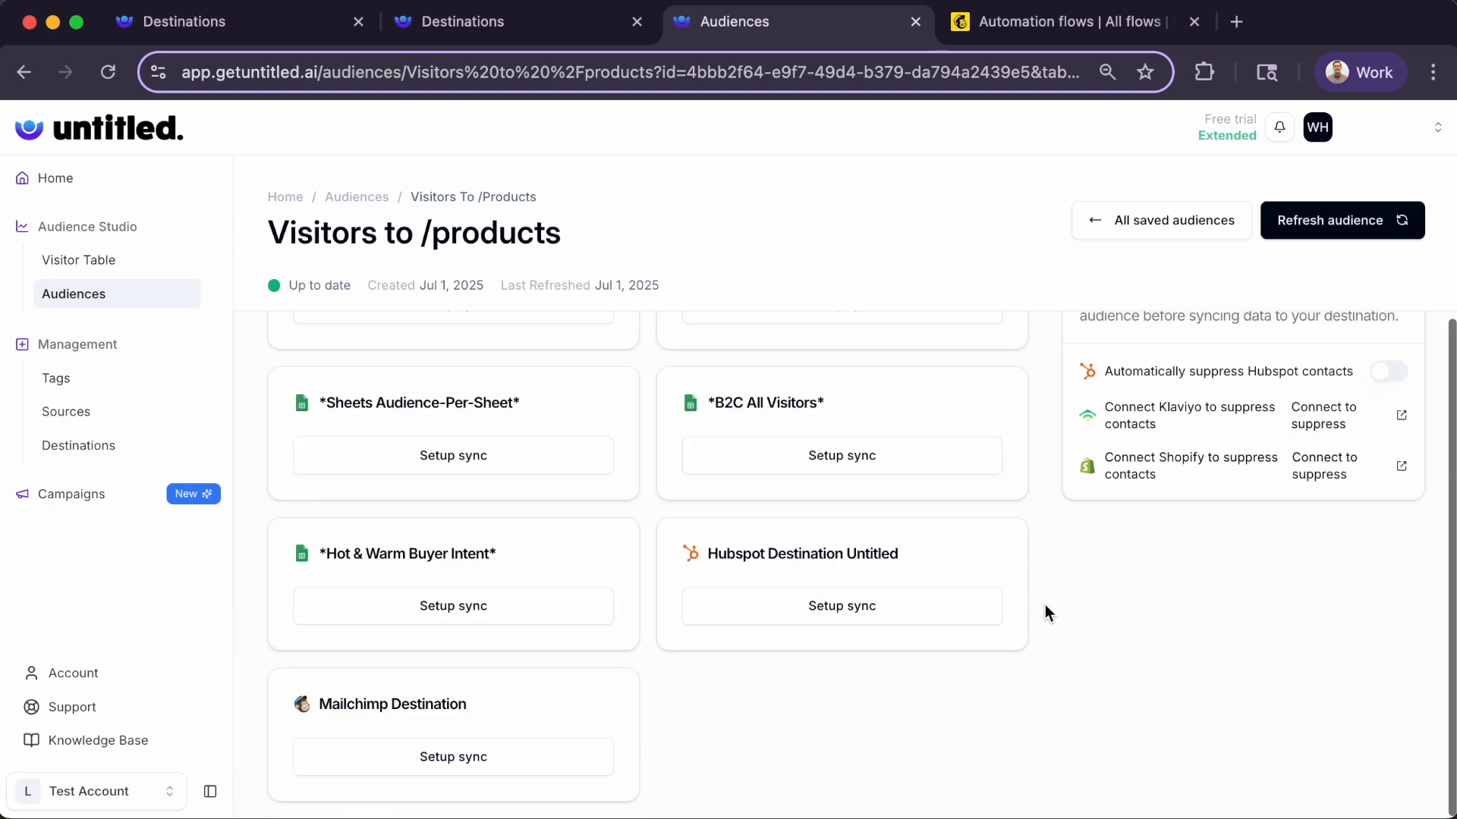
left_click(541, 759)
left_click(948, 504)
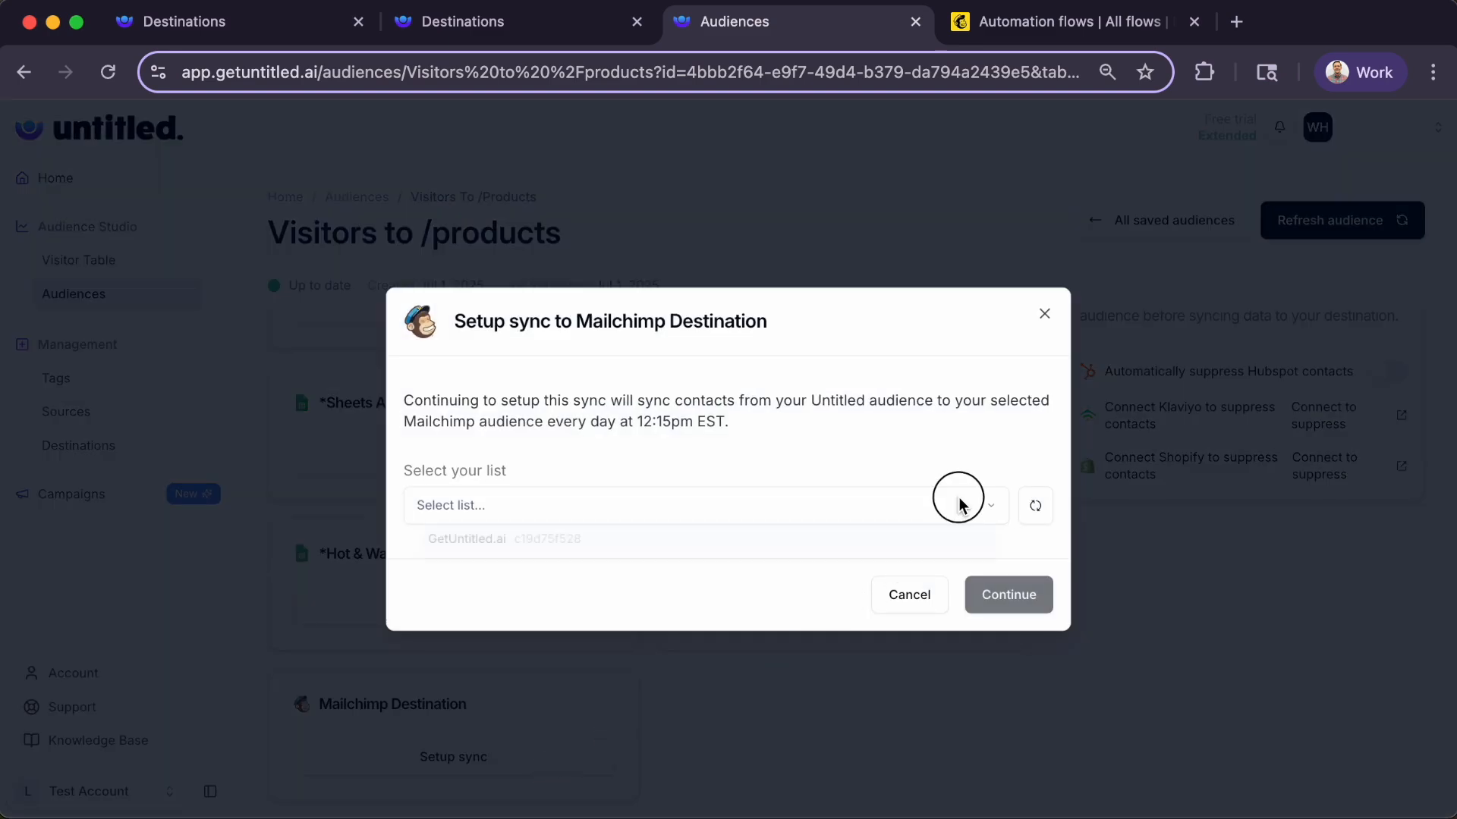
left_click(781, 557)
left_click(1019, 596)
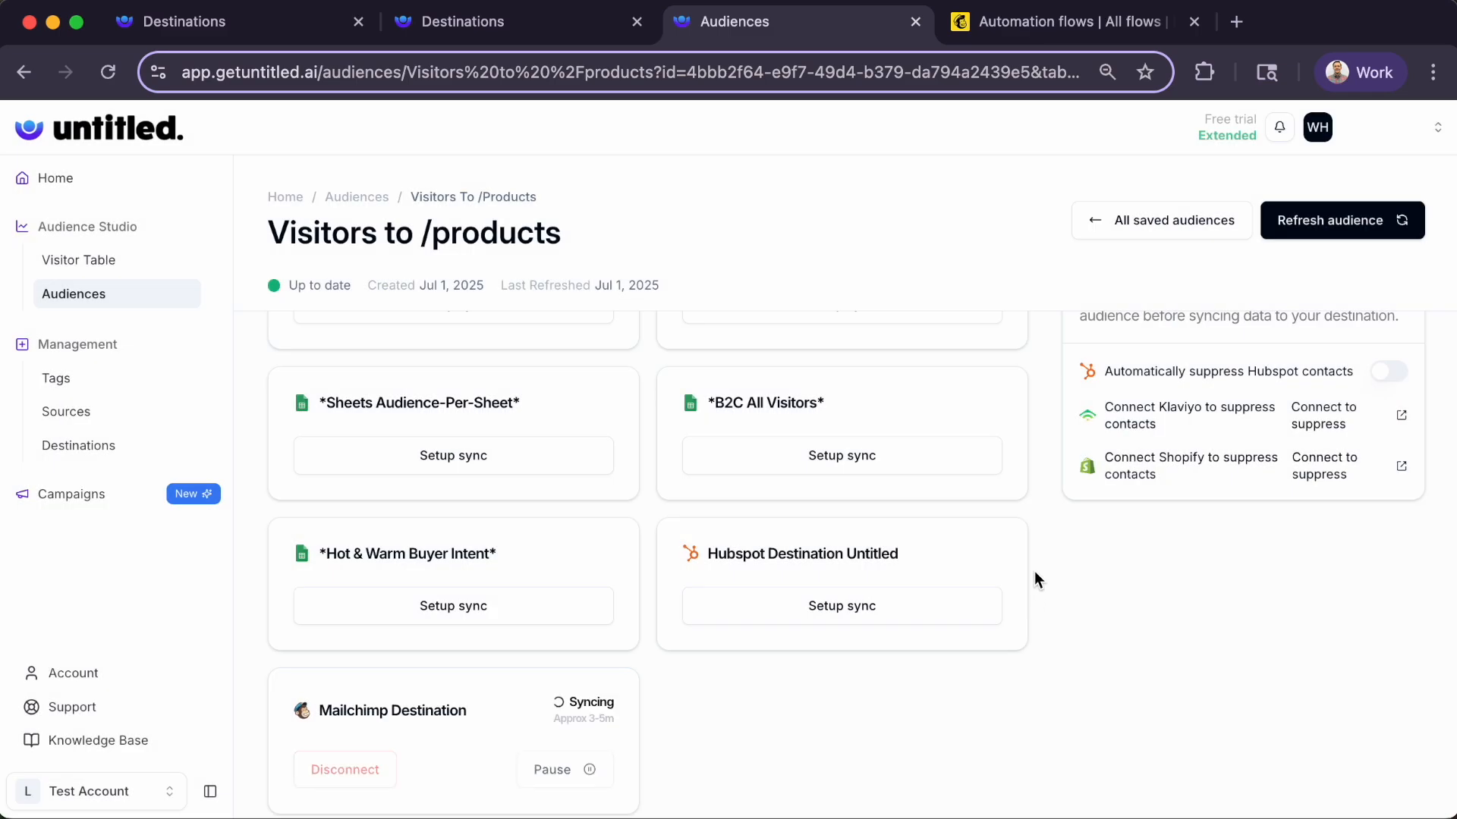
Switch to Mailchimp's campaigns, open the draft email T-Shirts Just in Time for Summer and start editing its recipients.
left_click(1066, 36)
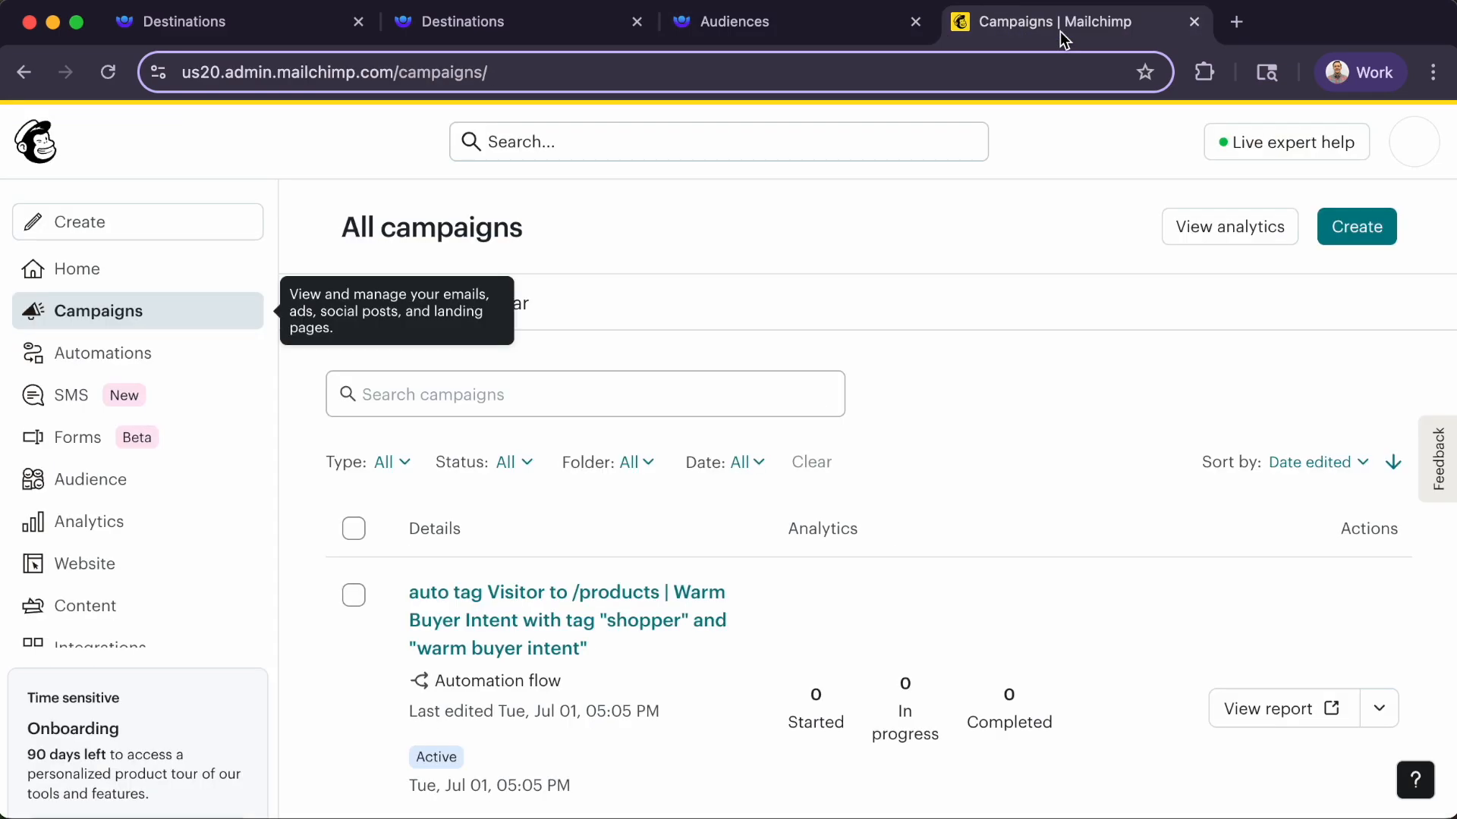
scroll(319, 425, "down", 2)
scroll(305, 430, "down", 9)
left_click(455, 425)
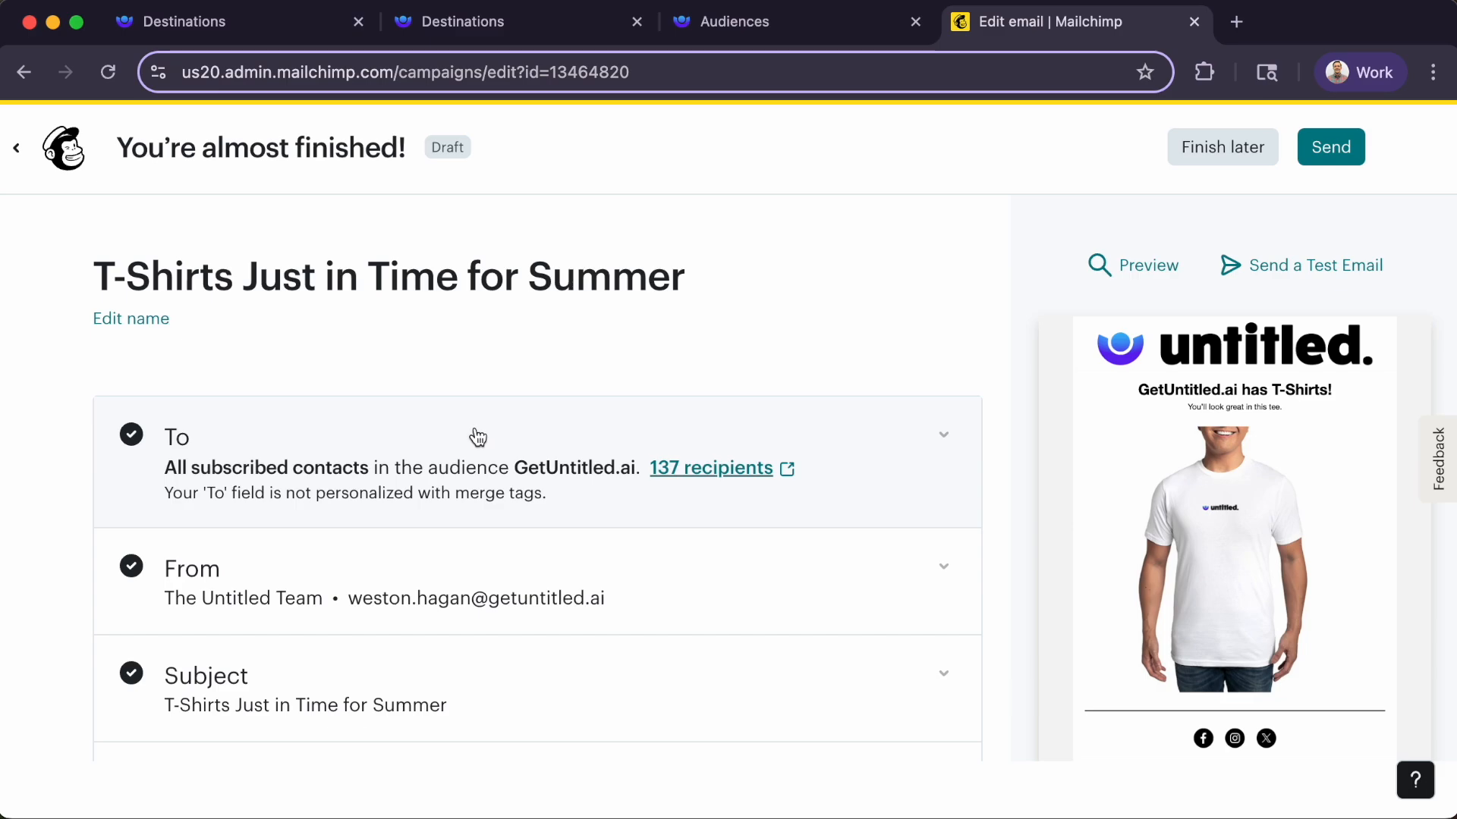
left_click(912, 495)
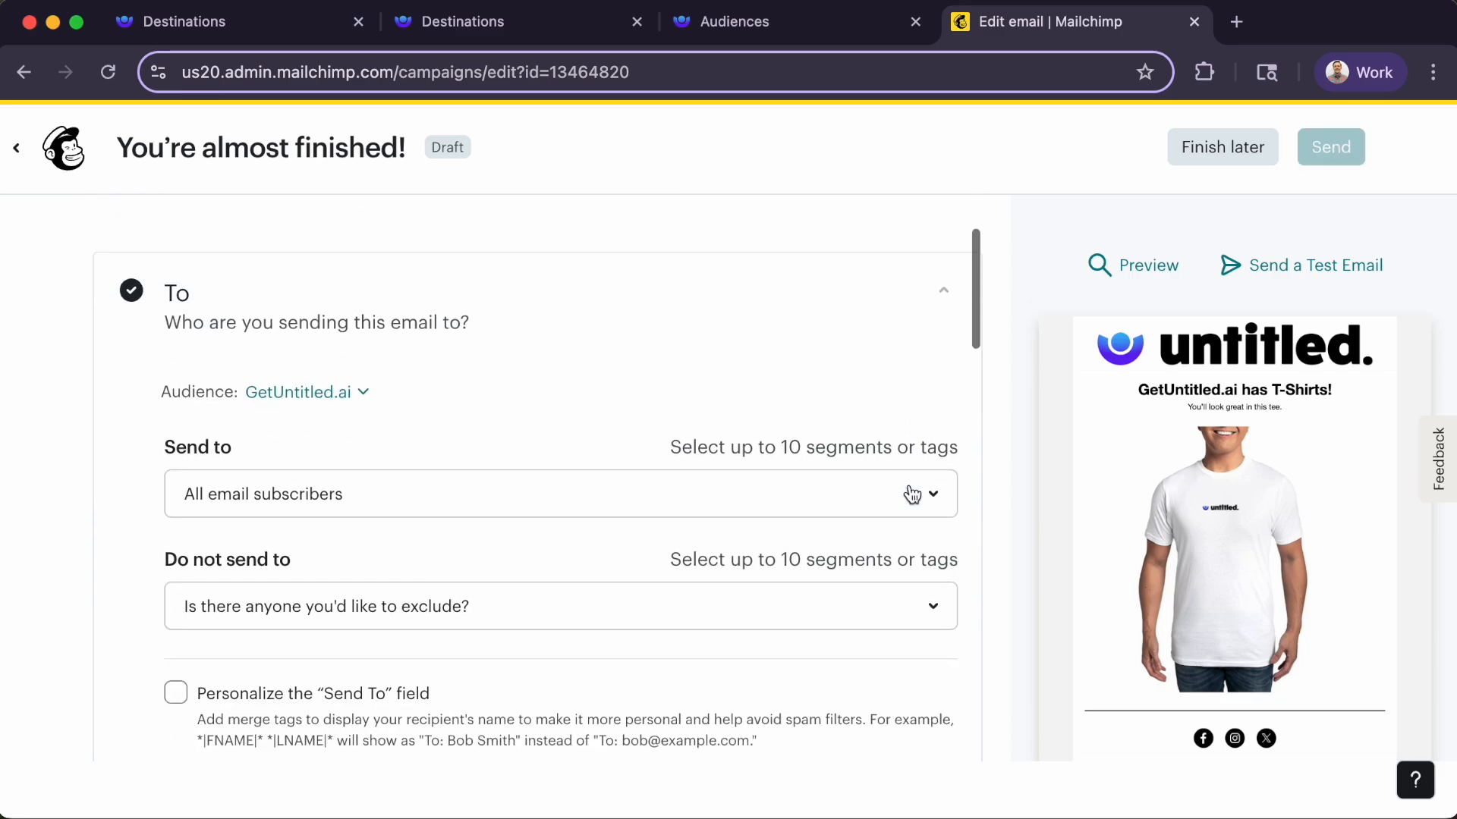
Target the email at a segment of subscribed contacts tagged Warm Buyer Intent, then review and apply the segment.
left_click(903, 436)
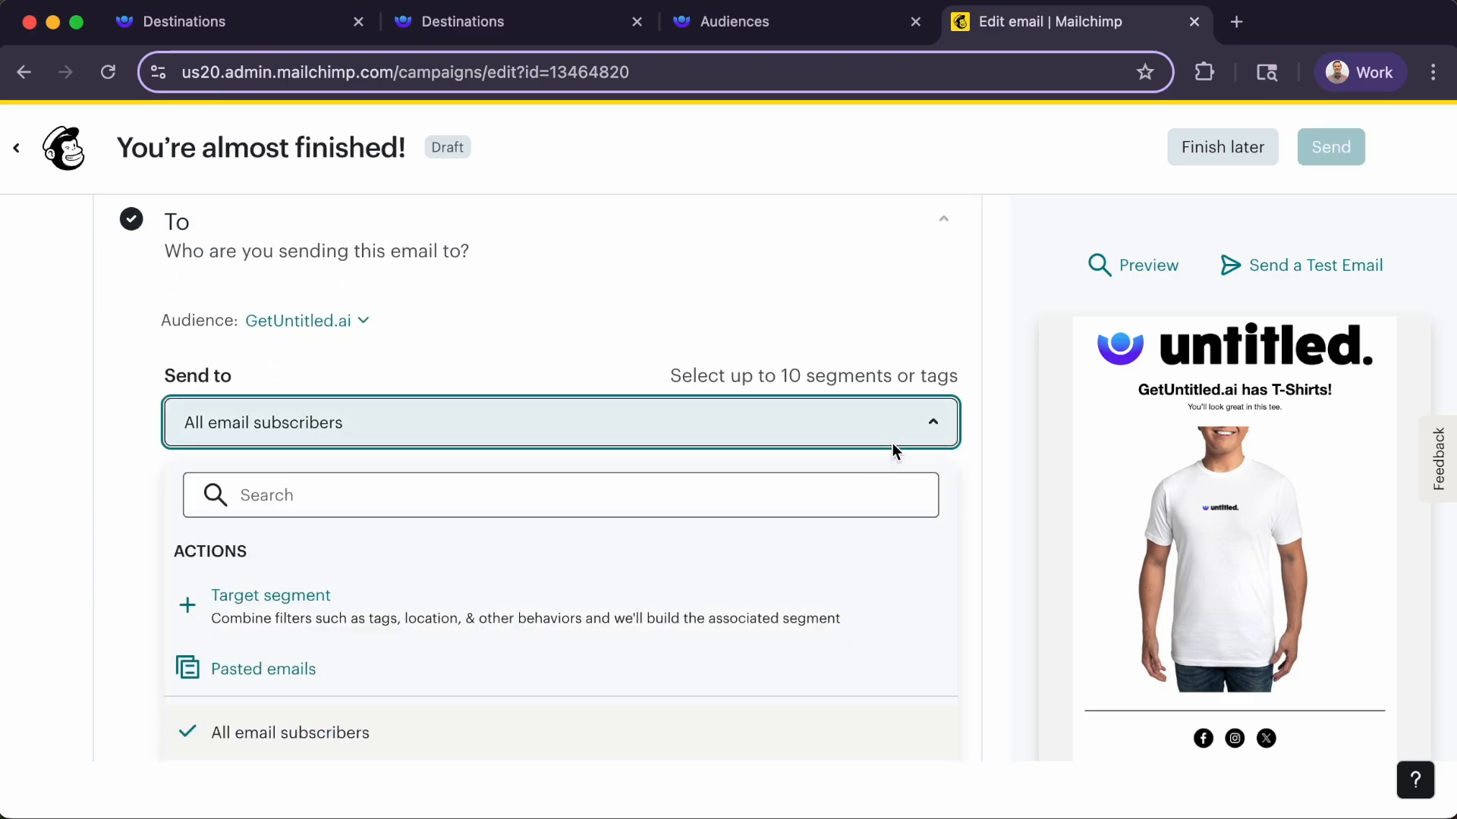
left_click(293, 604)
left_click(680, 465)
left_click(692, 425)
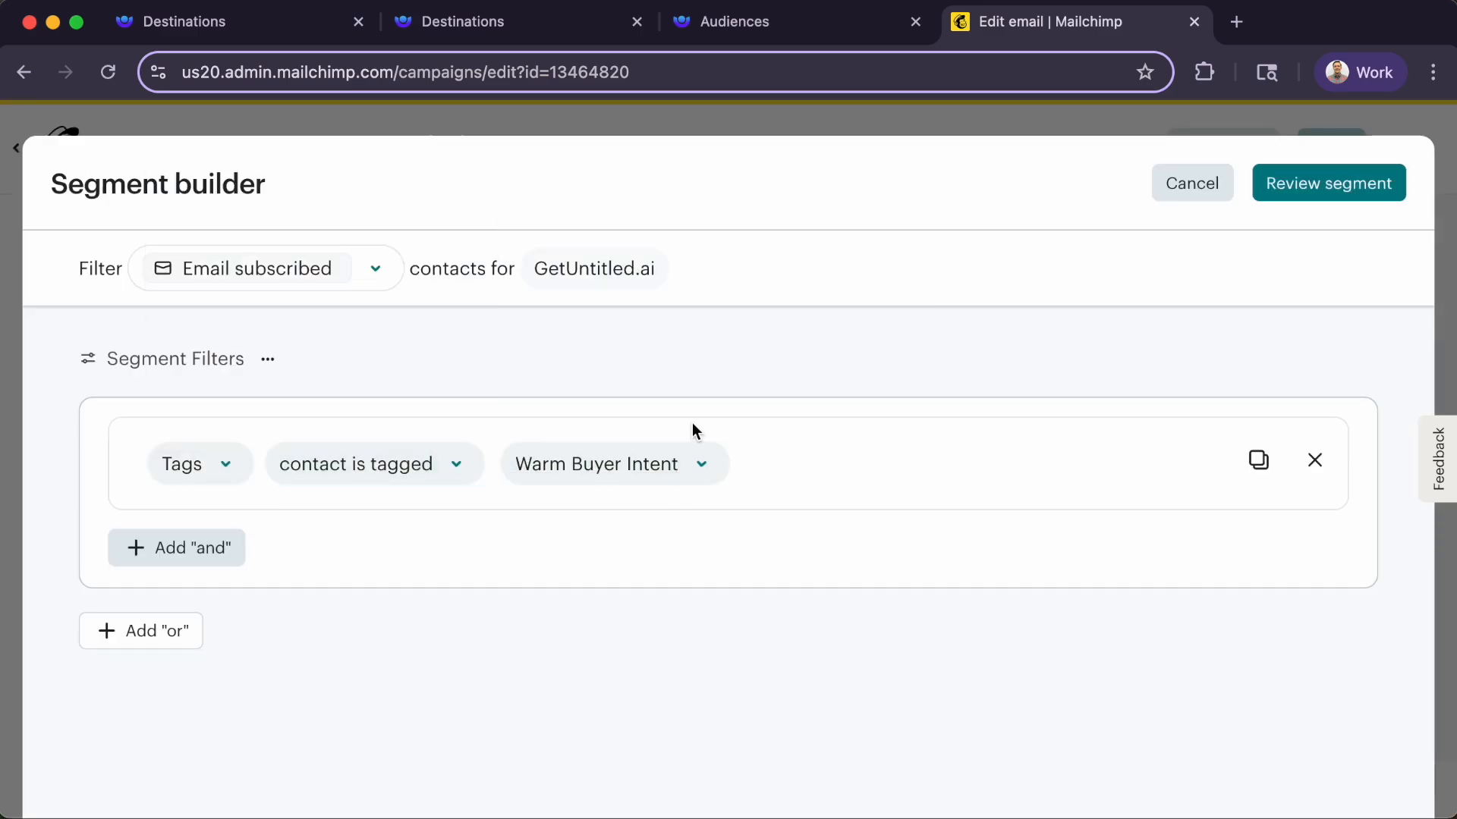
left_click(1401, 189)
left_click(1401, 188)
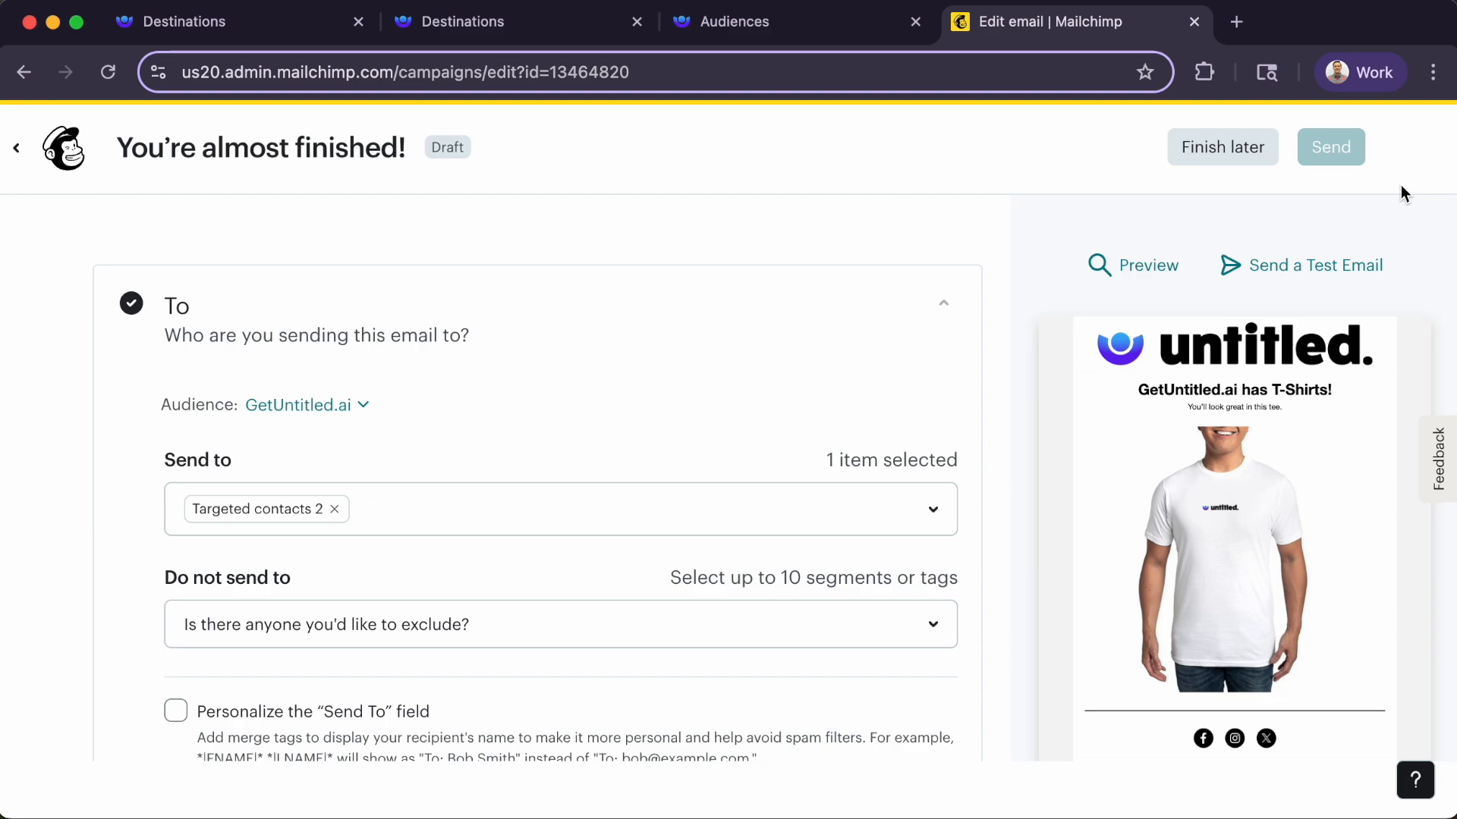